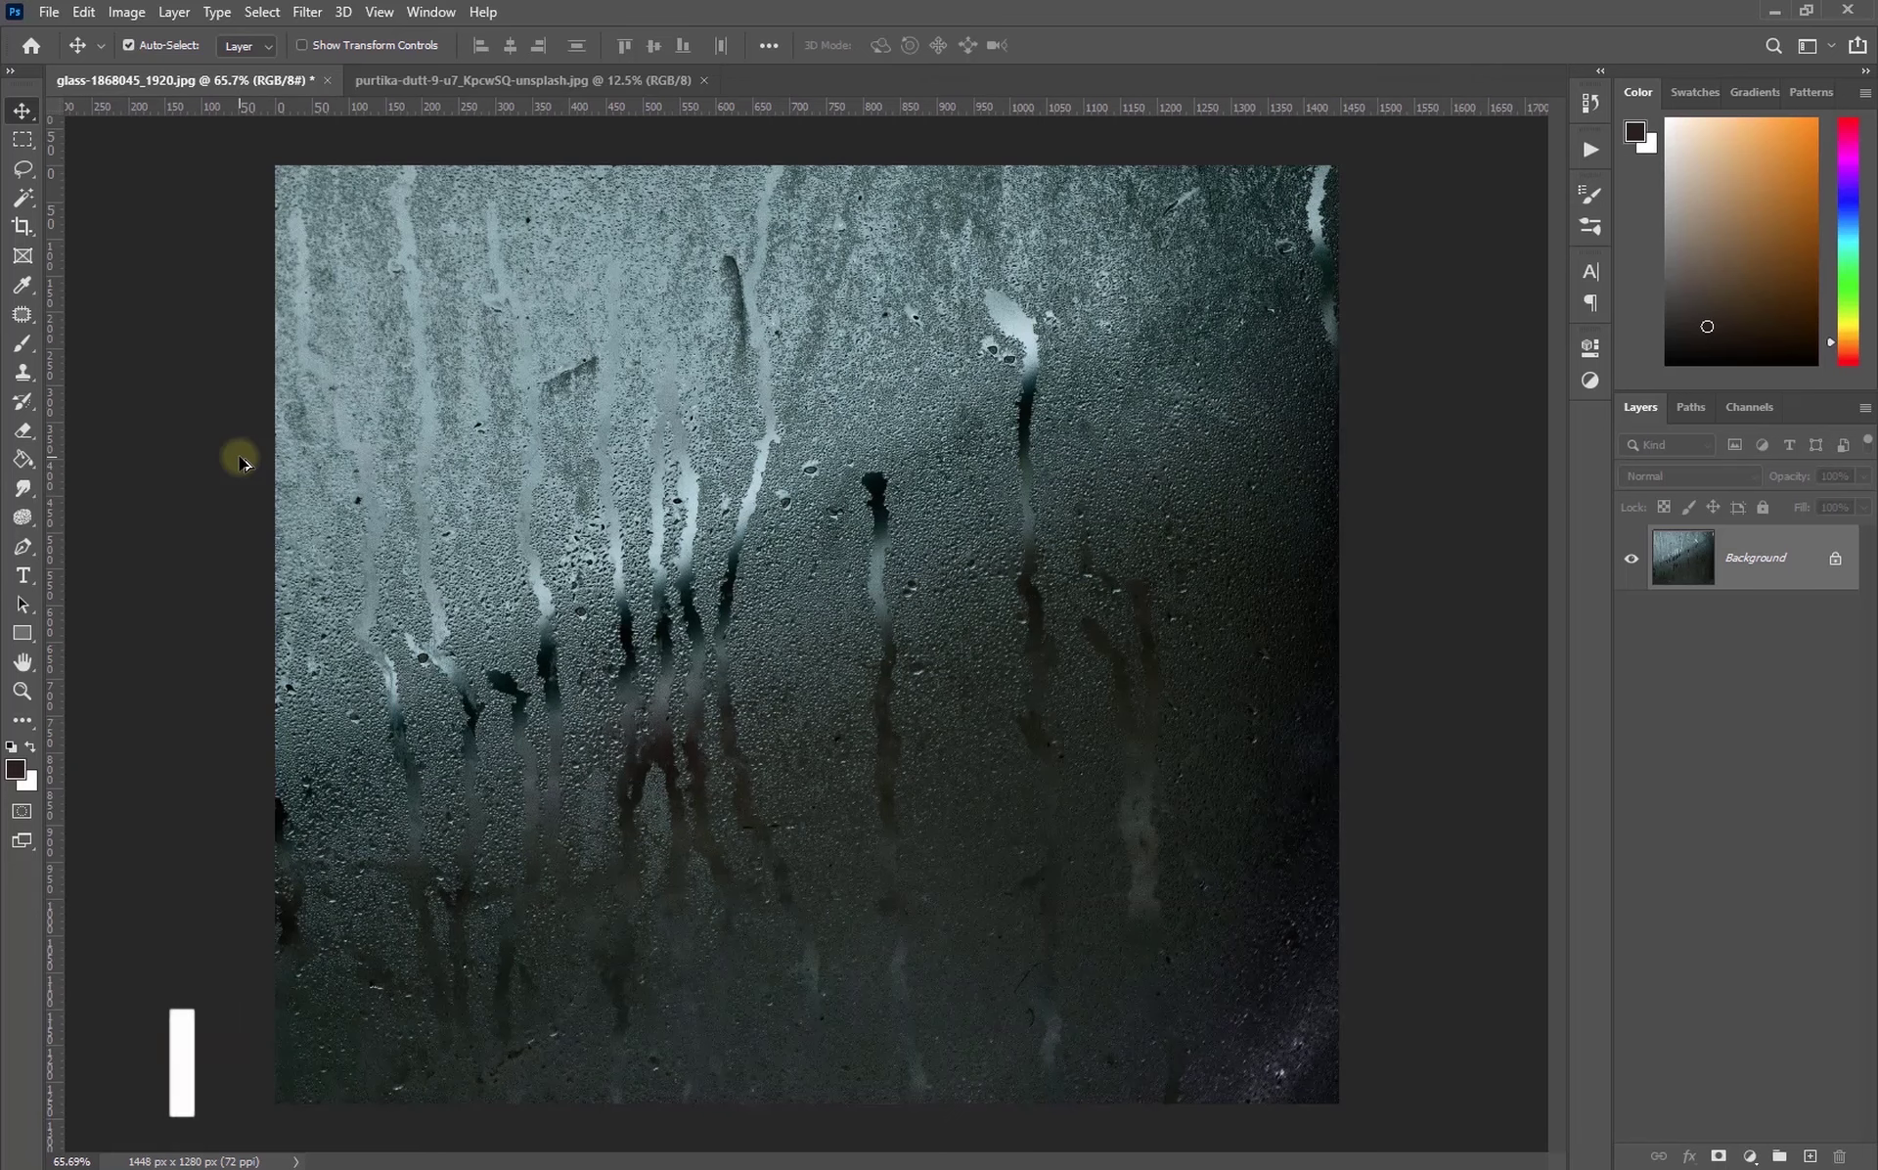
Switch to the portrait photo document.
click(473, 82)
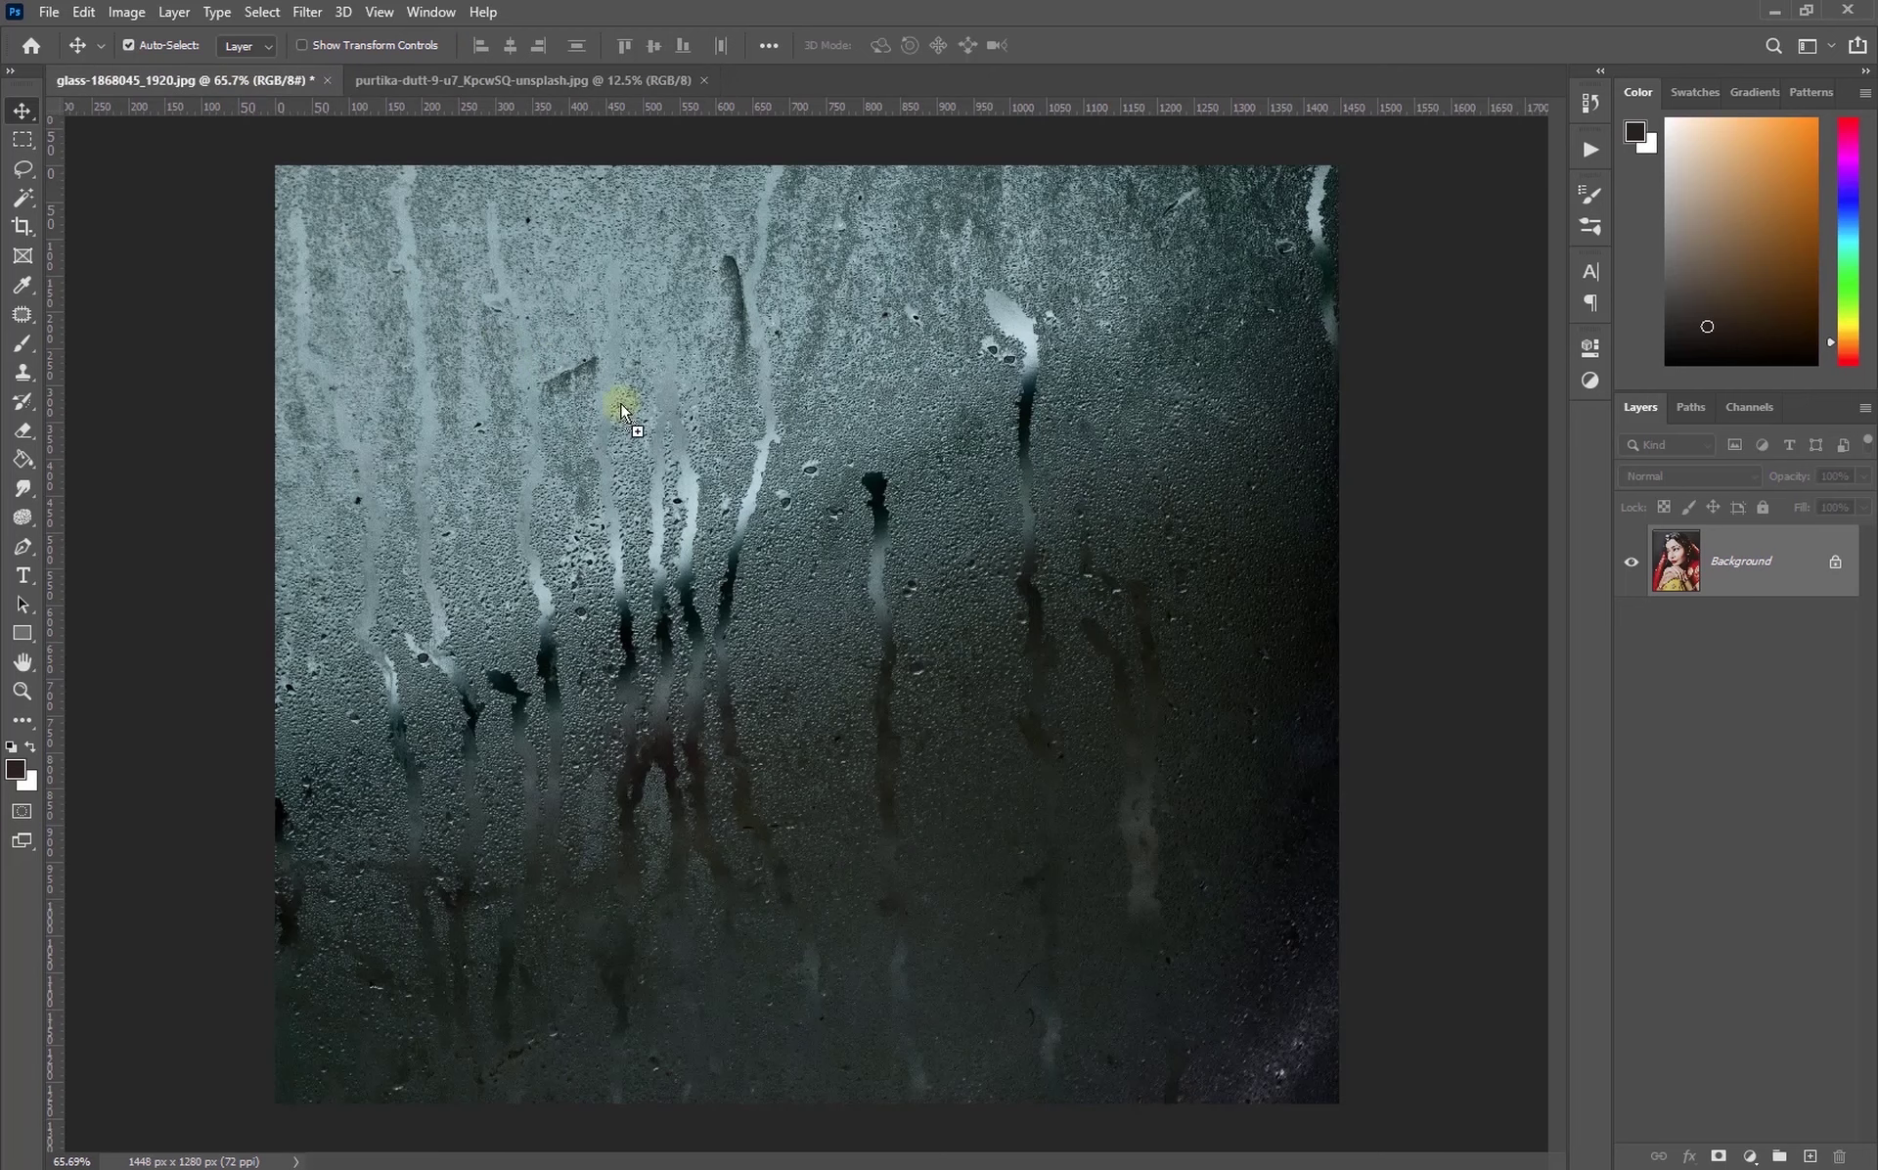
Drop the portrait onto the glass image as a new layer.
drag(243, 88, 749, 479)
scroll(801, 507, down, 3)
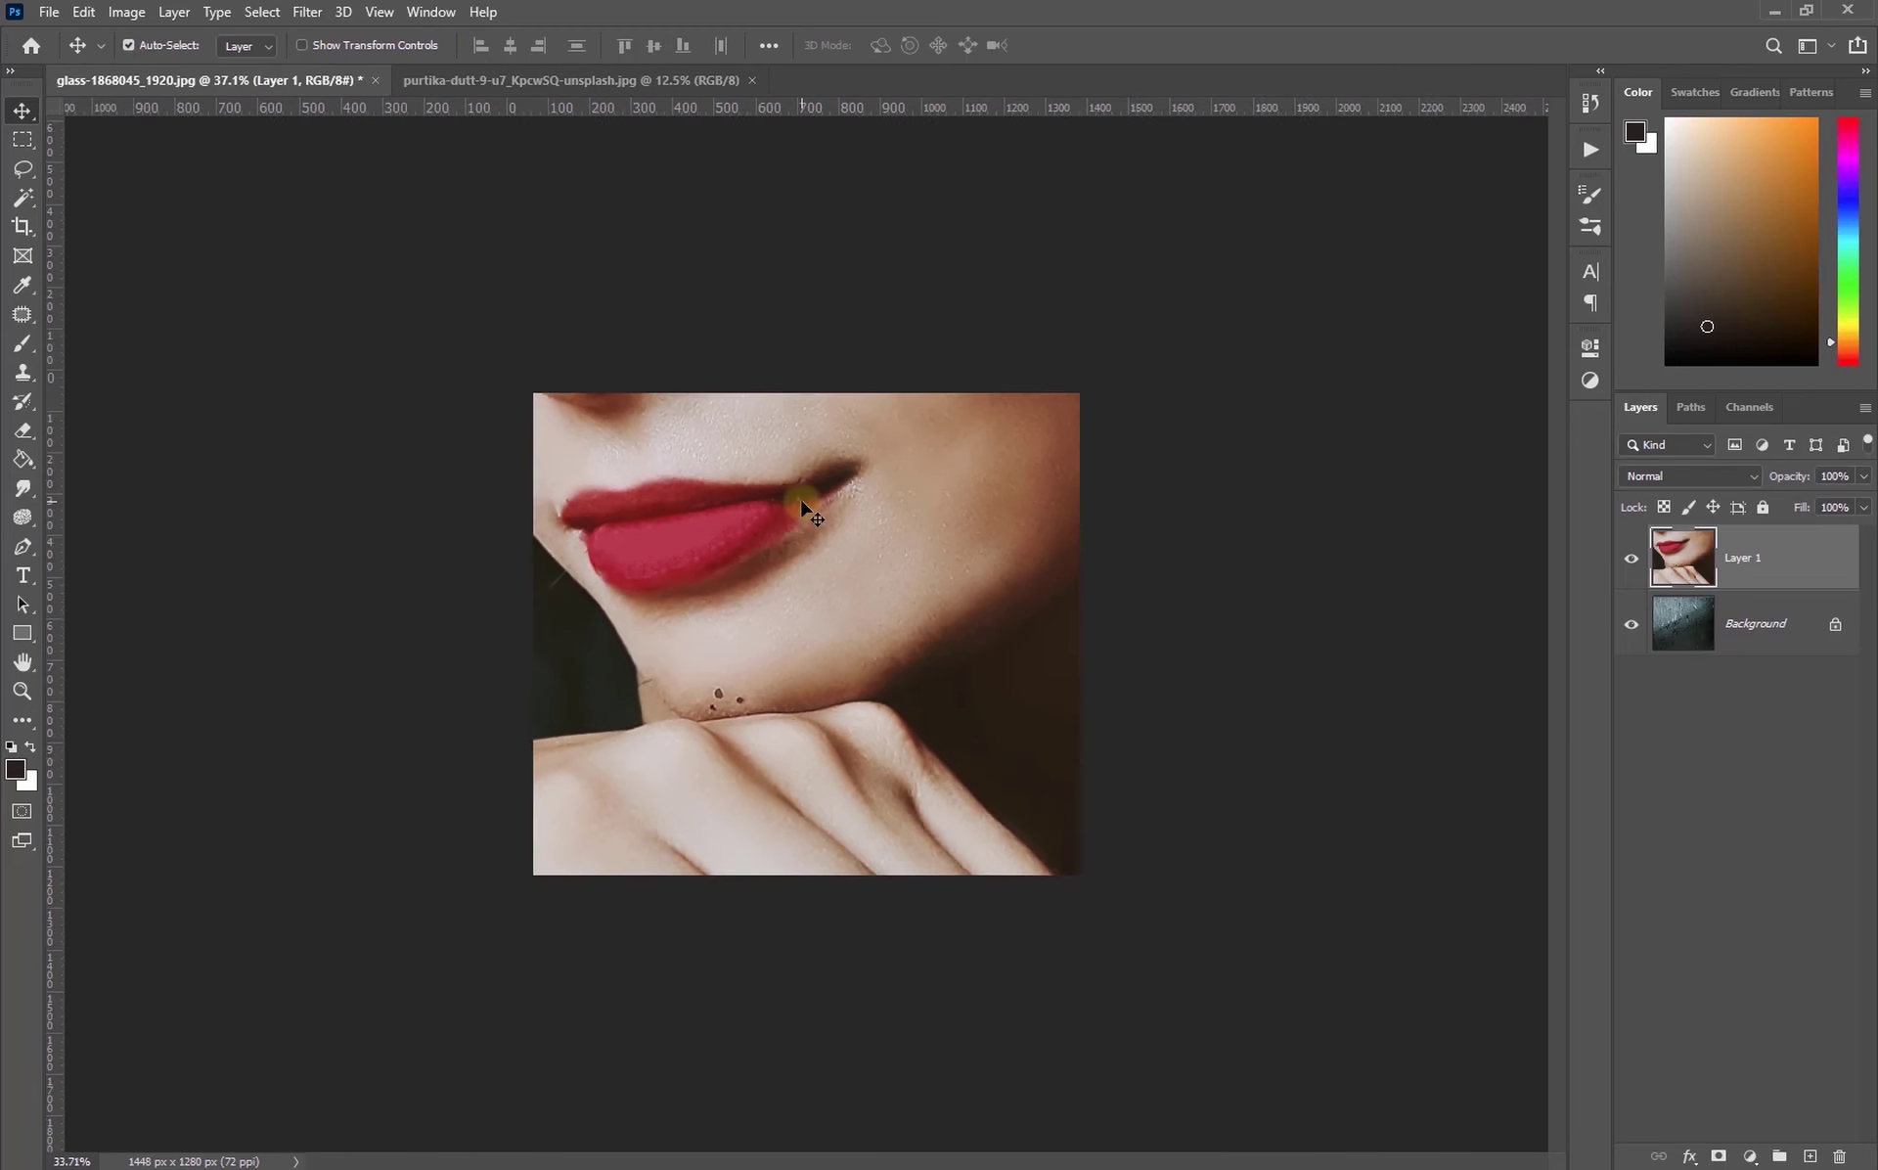
scroll(800, 506, down, 2)
Scale the portrait layer down to about 31.7%, align it to the canvas, and fit the view.
key(ctrl+t)
scroll(801, 507, down, 1)
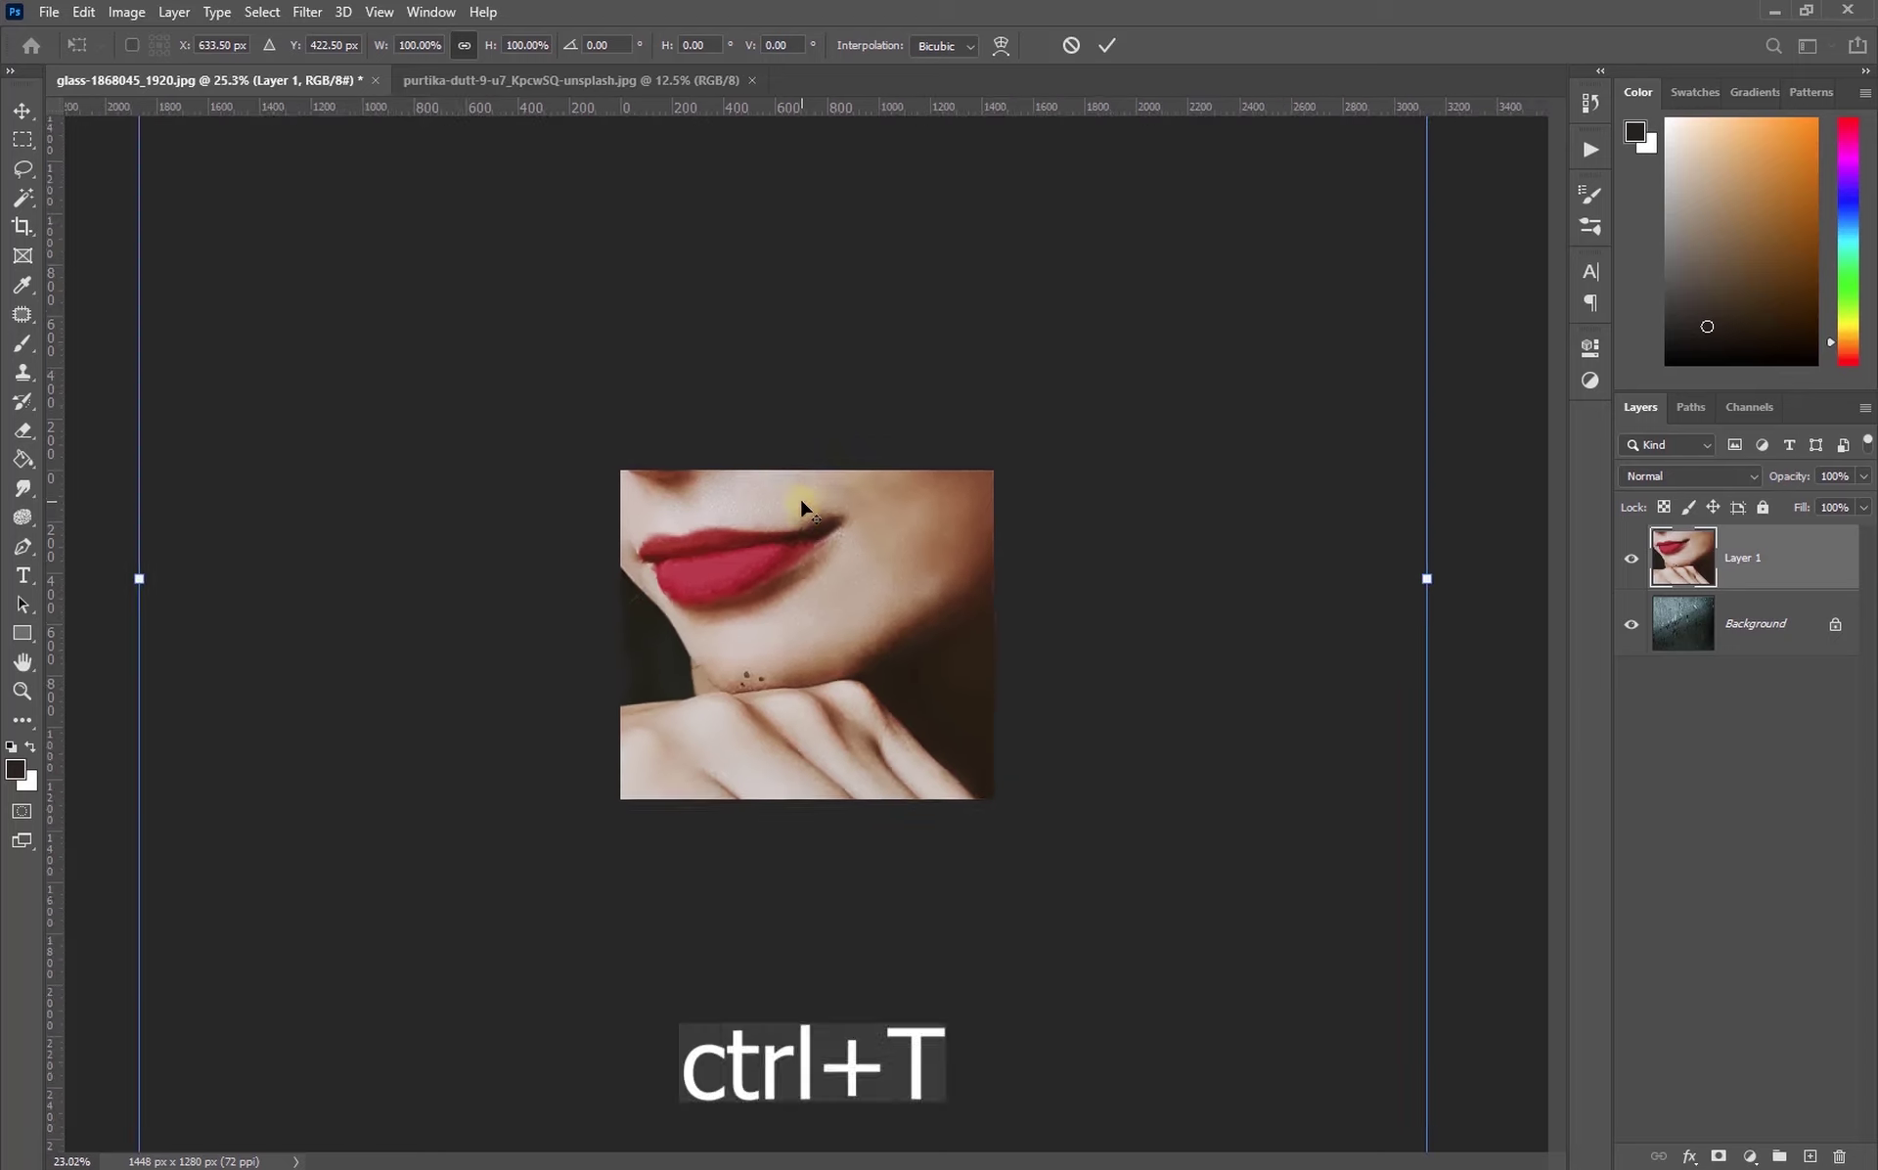
scroll(800, 506, down, 1)
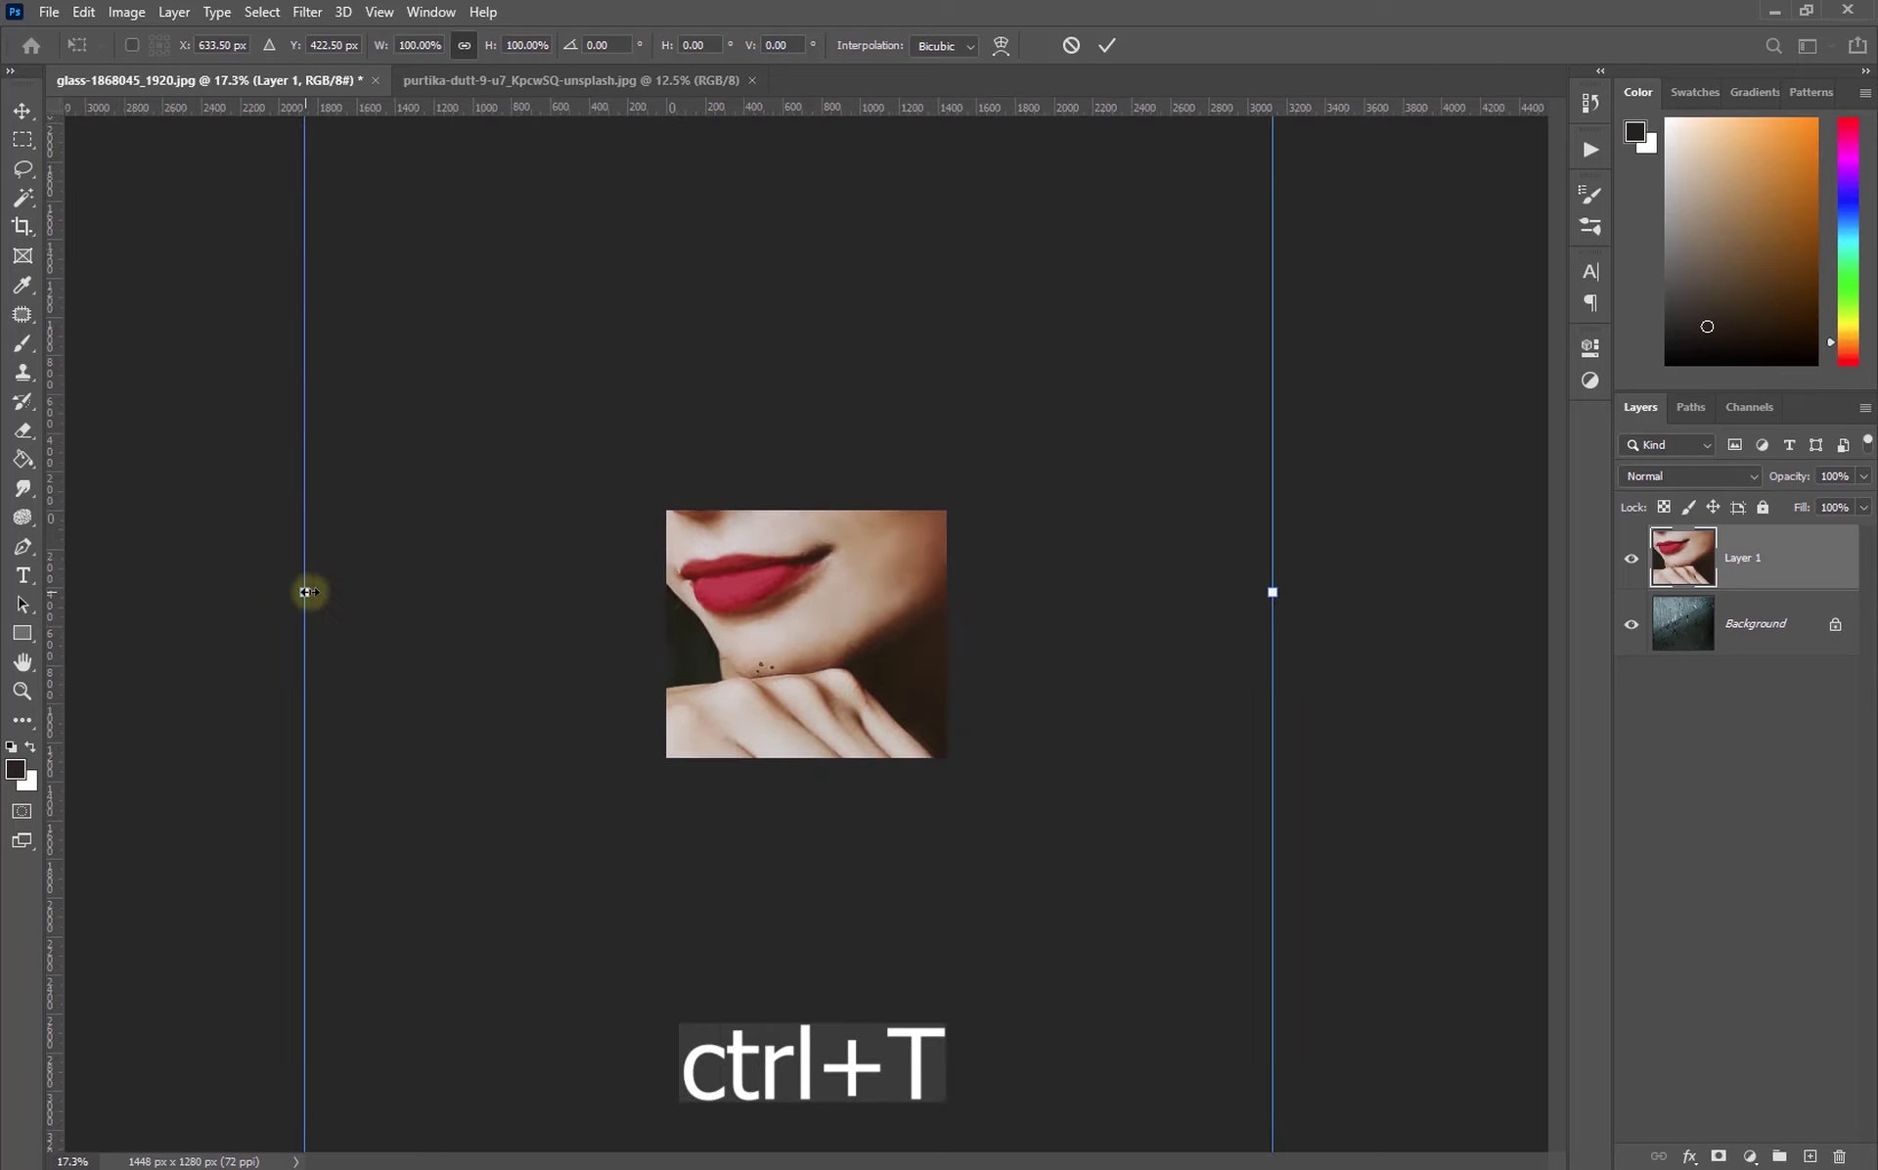
drag(307, 592, 789, 630)
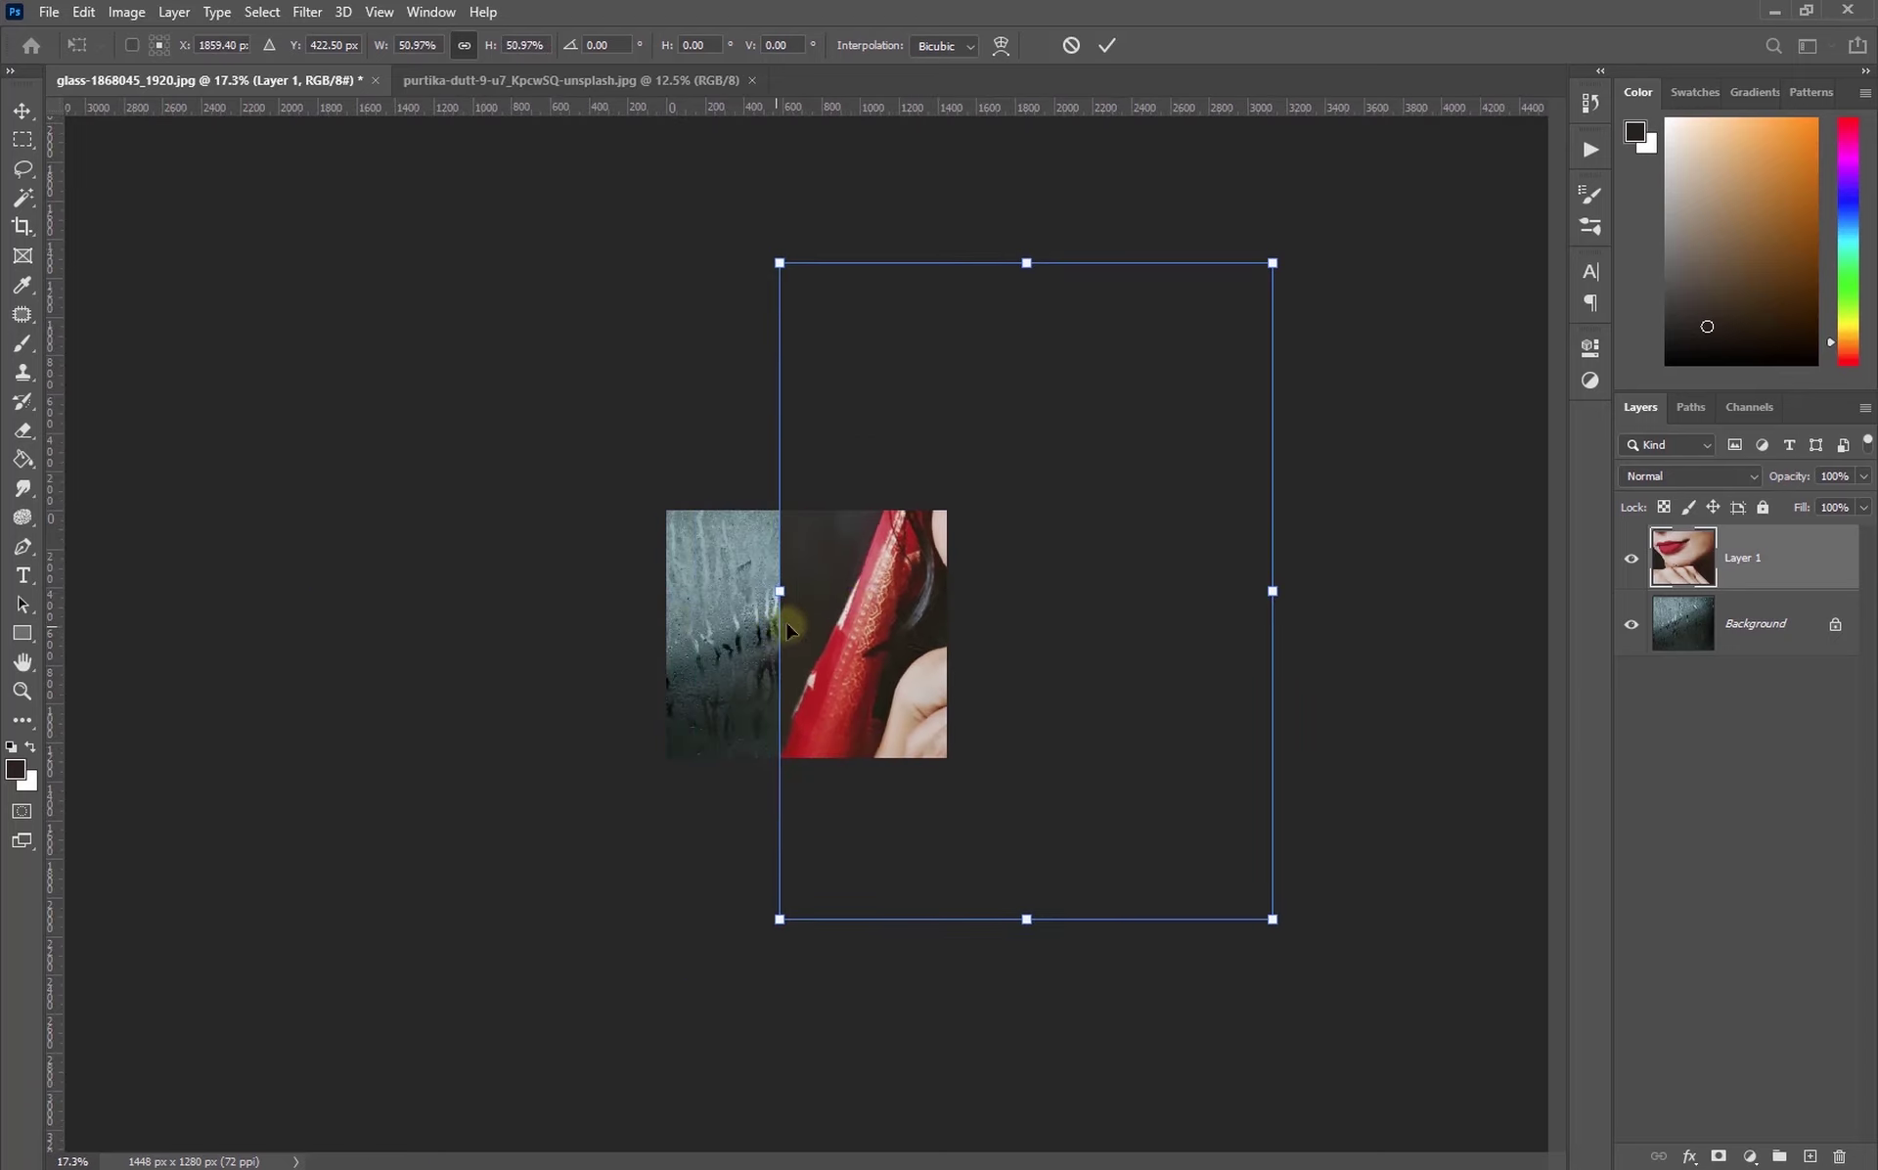
drag(994, 587, 798, 654)
drag(591, 675, 700, 661)
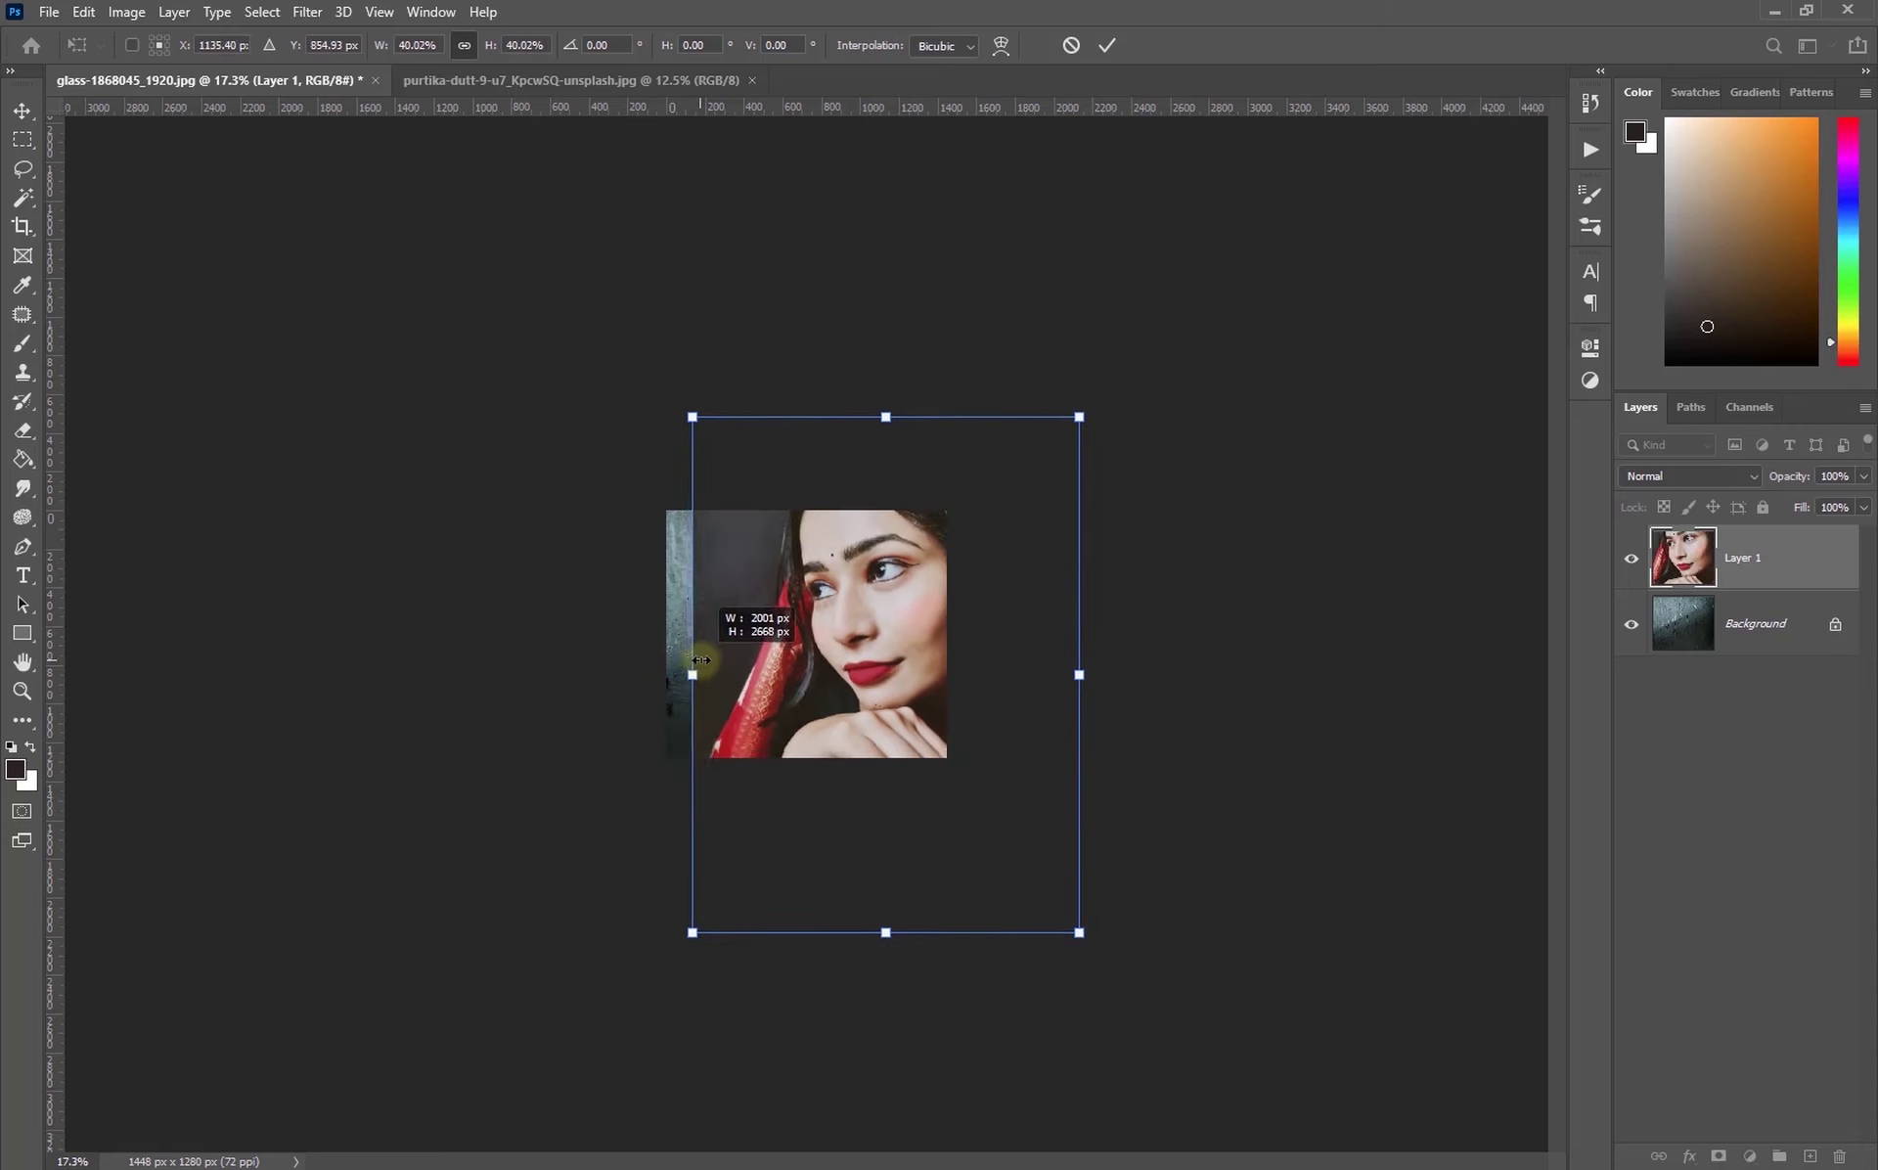
drag(853, 641, 773, 655)
mouse_move(608, 695)
mouse_down()
mouse_move(712, 687)
mouse_move(671, 697)
mouse_up()
drag(798, 638, 786, 643)
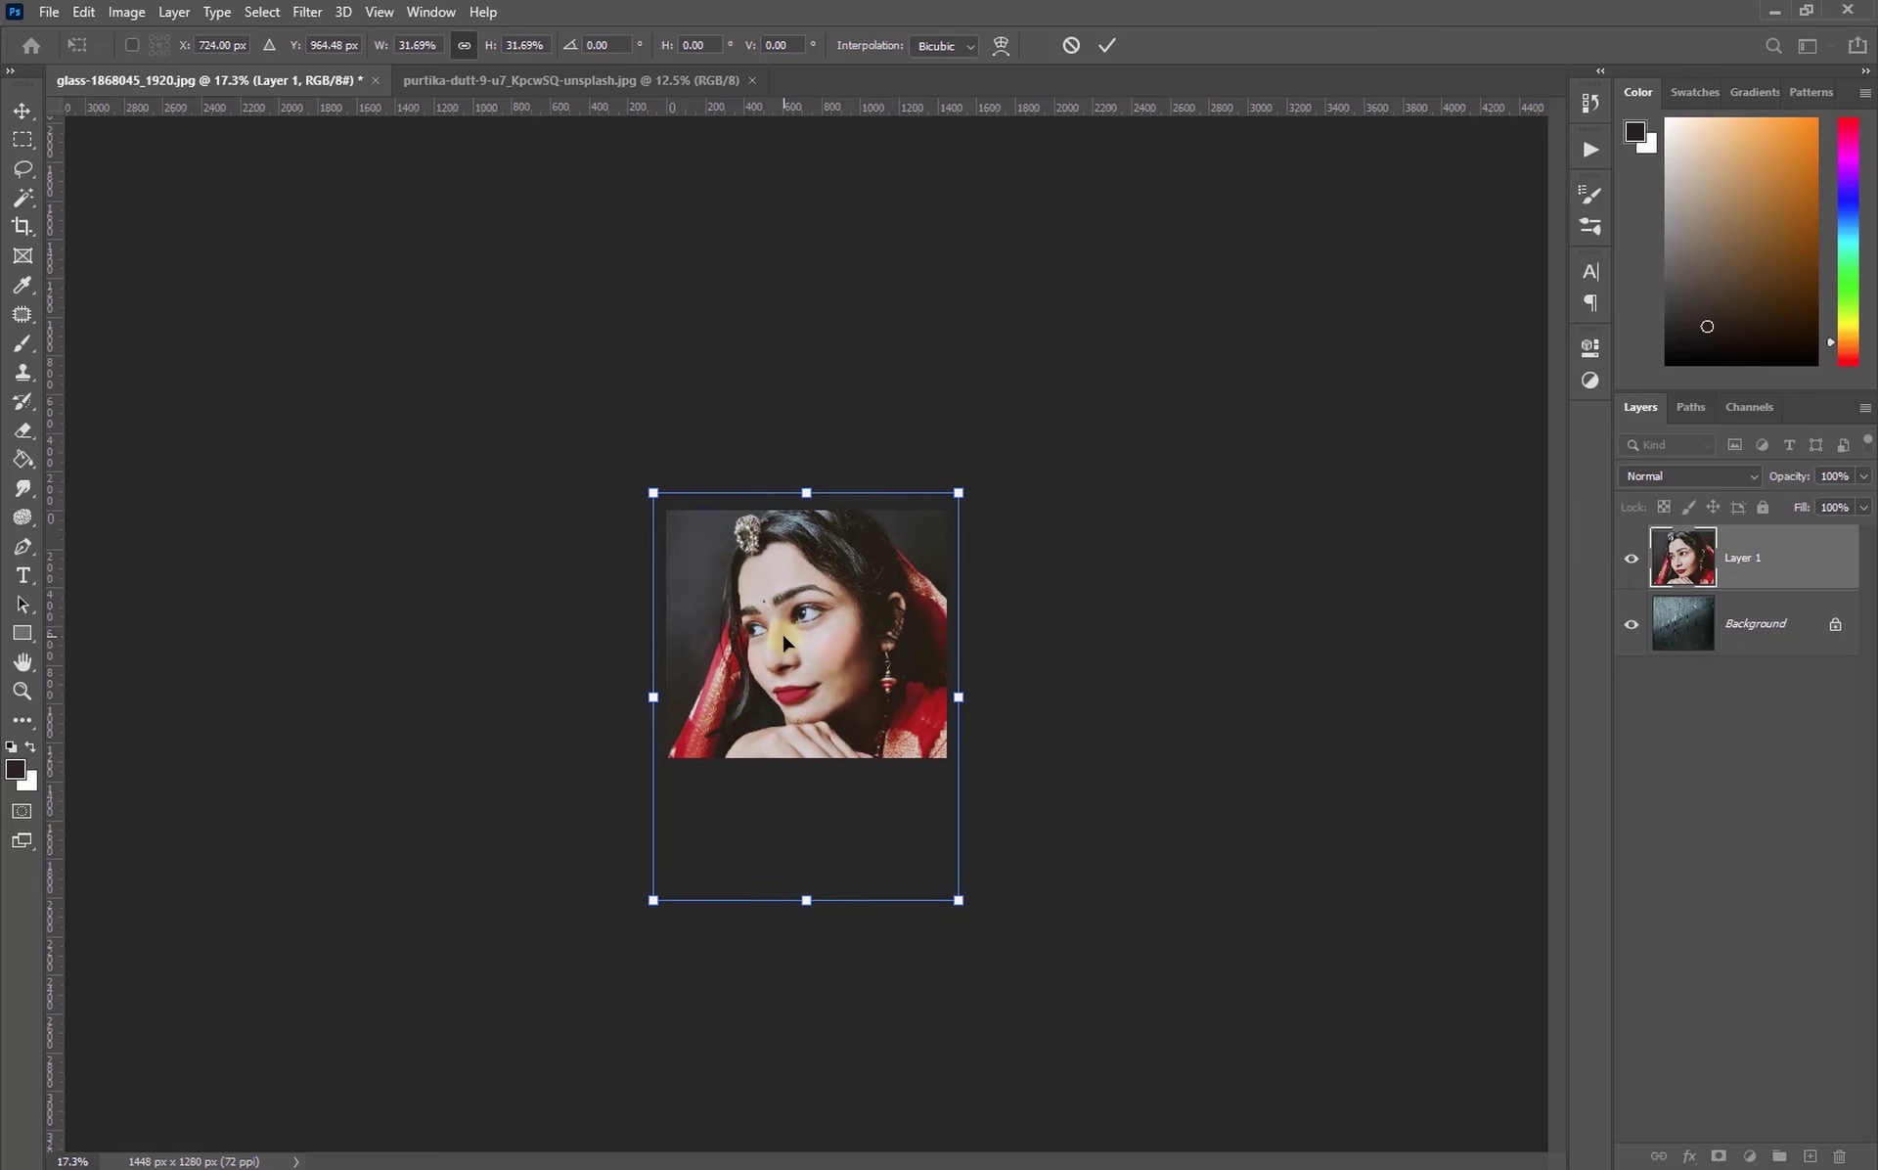
key(Return)
key(ctrl+0)
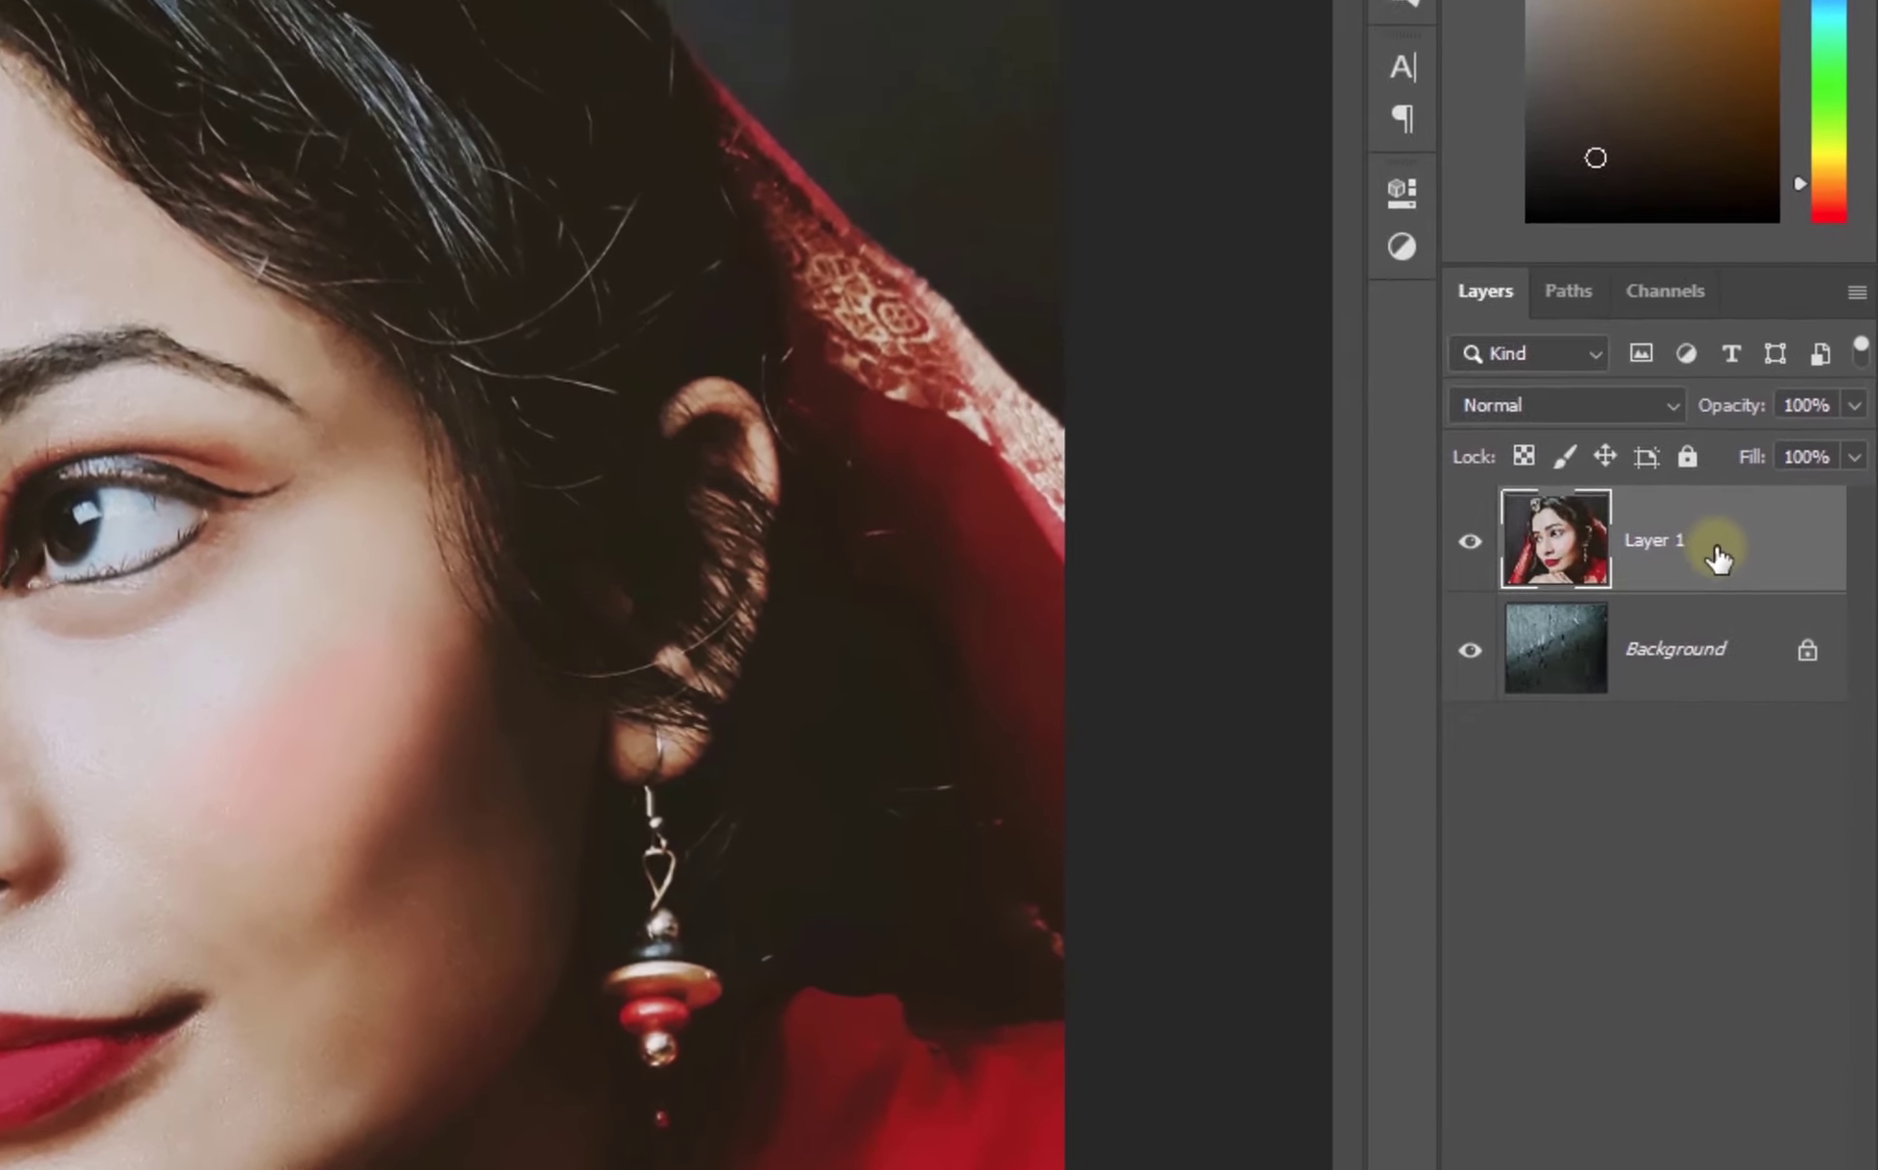
Make Layer 1 a smart object, Gaussian-blur it about 14 px, and set Overlay blending.
right_click(1782, 563)
click(1404, 513)
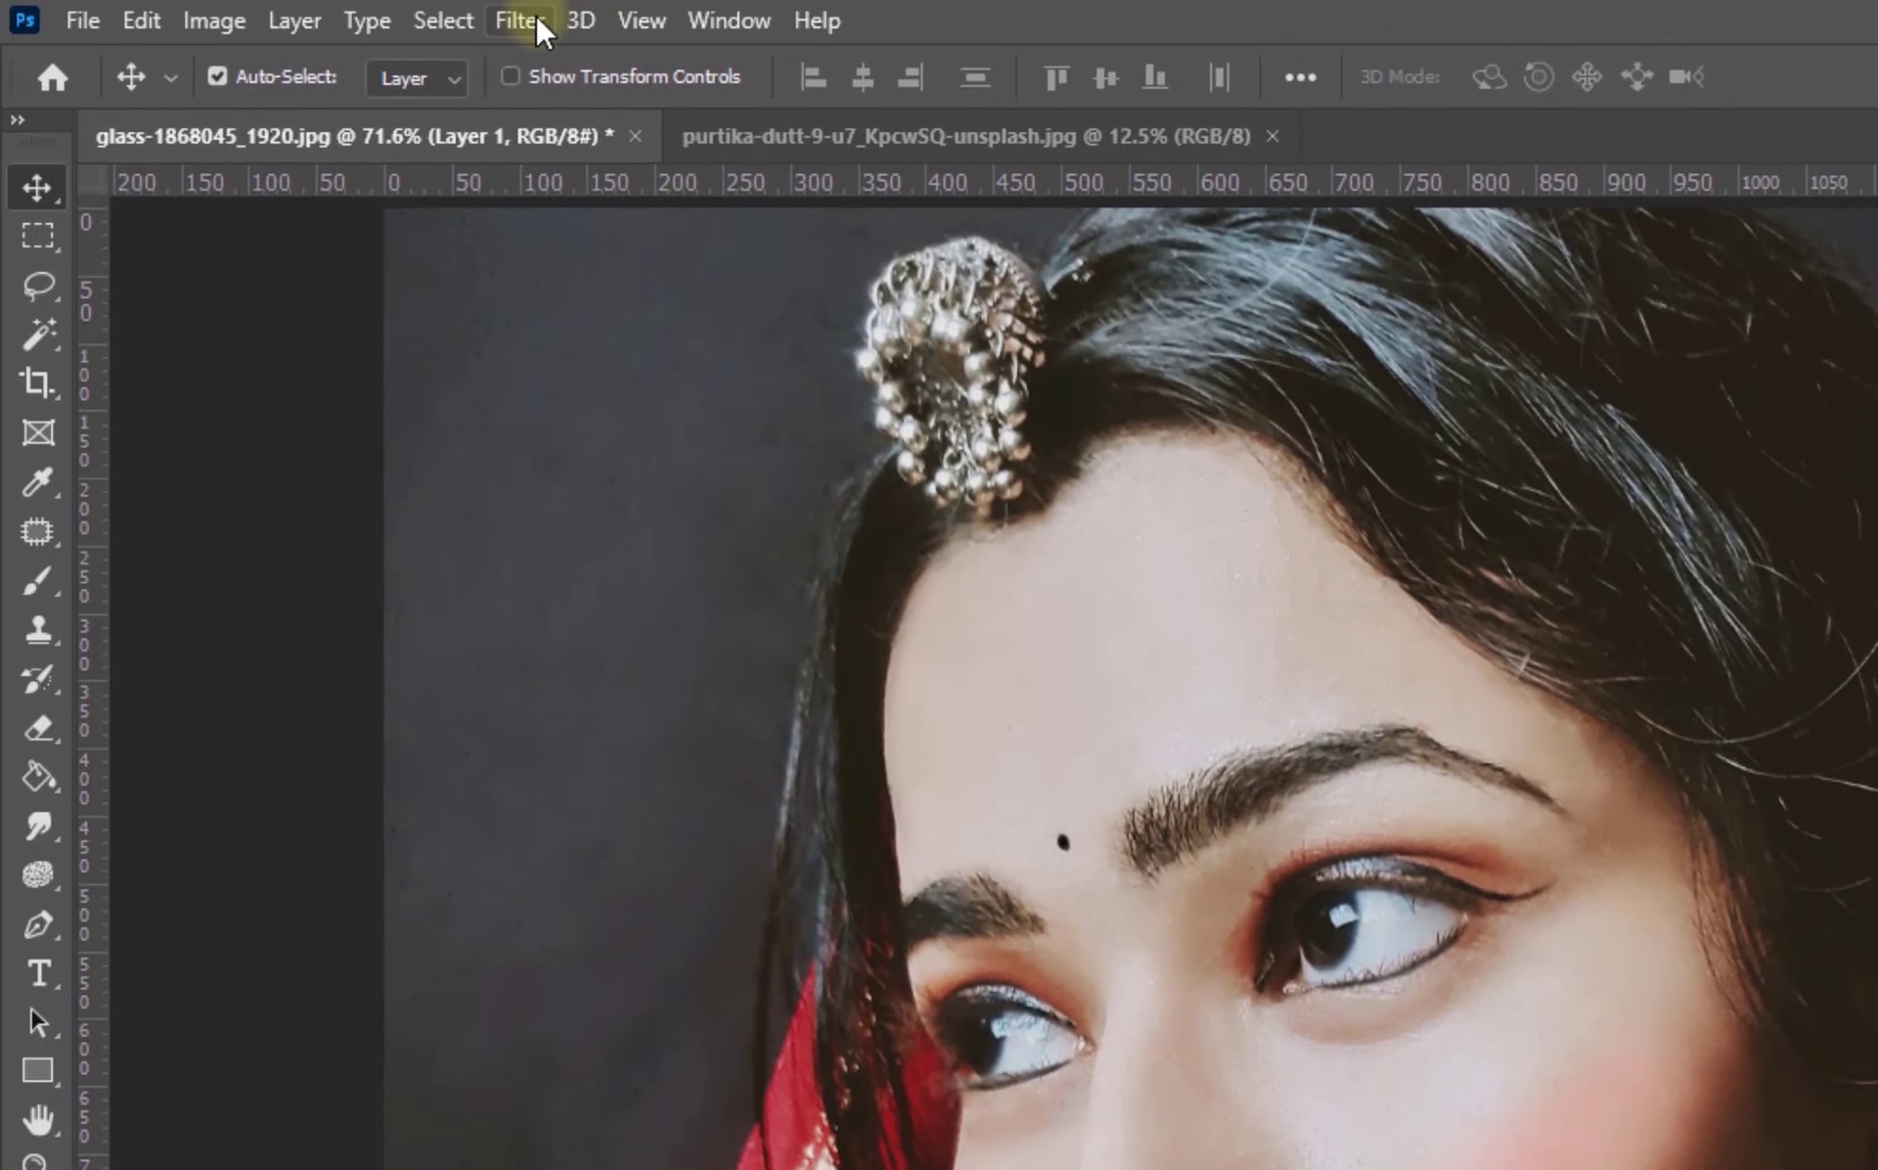
click(536, 14)
mouse_move(587, 446)
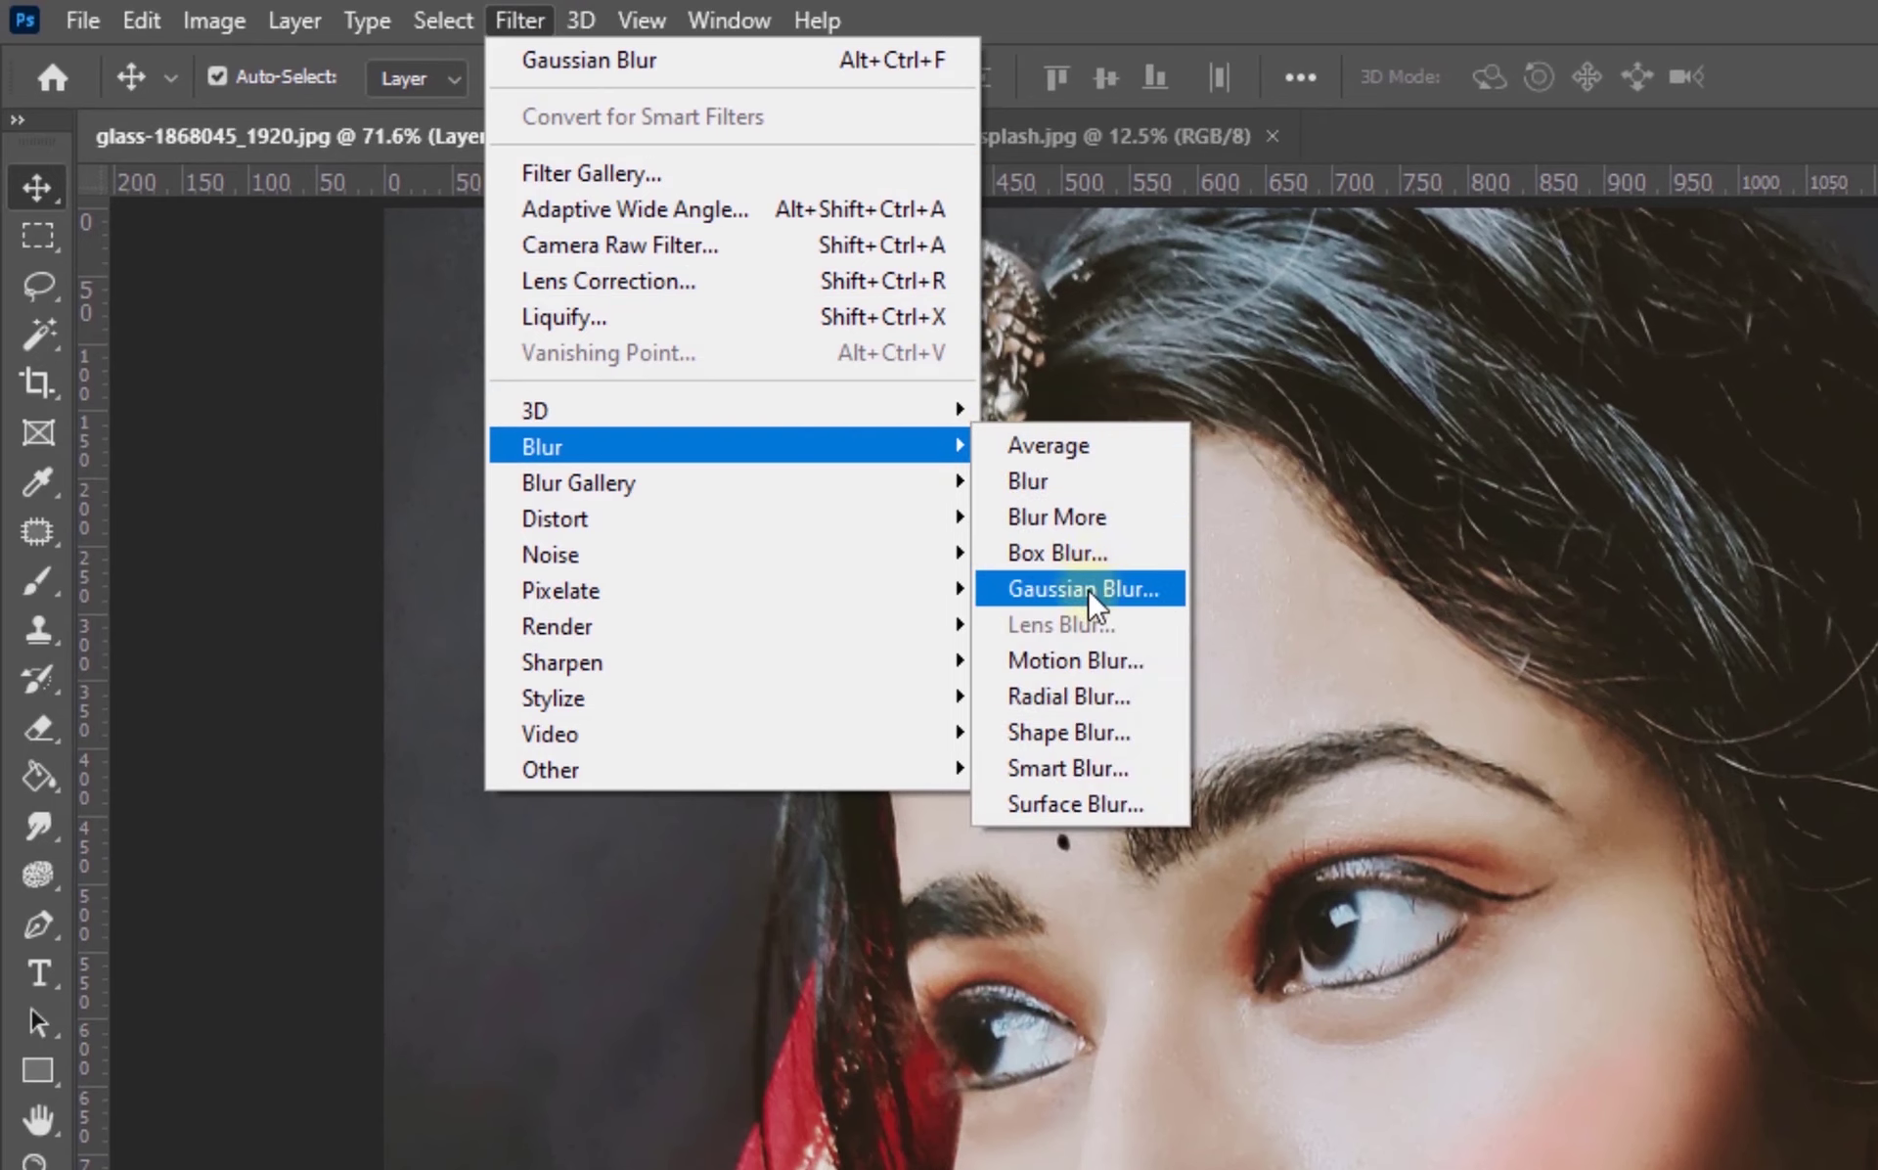
click(1086, 589)
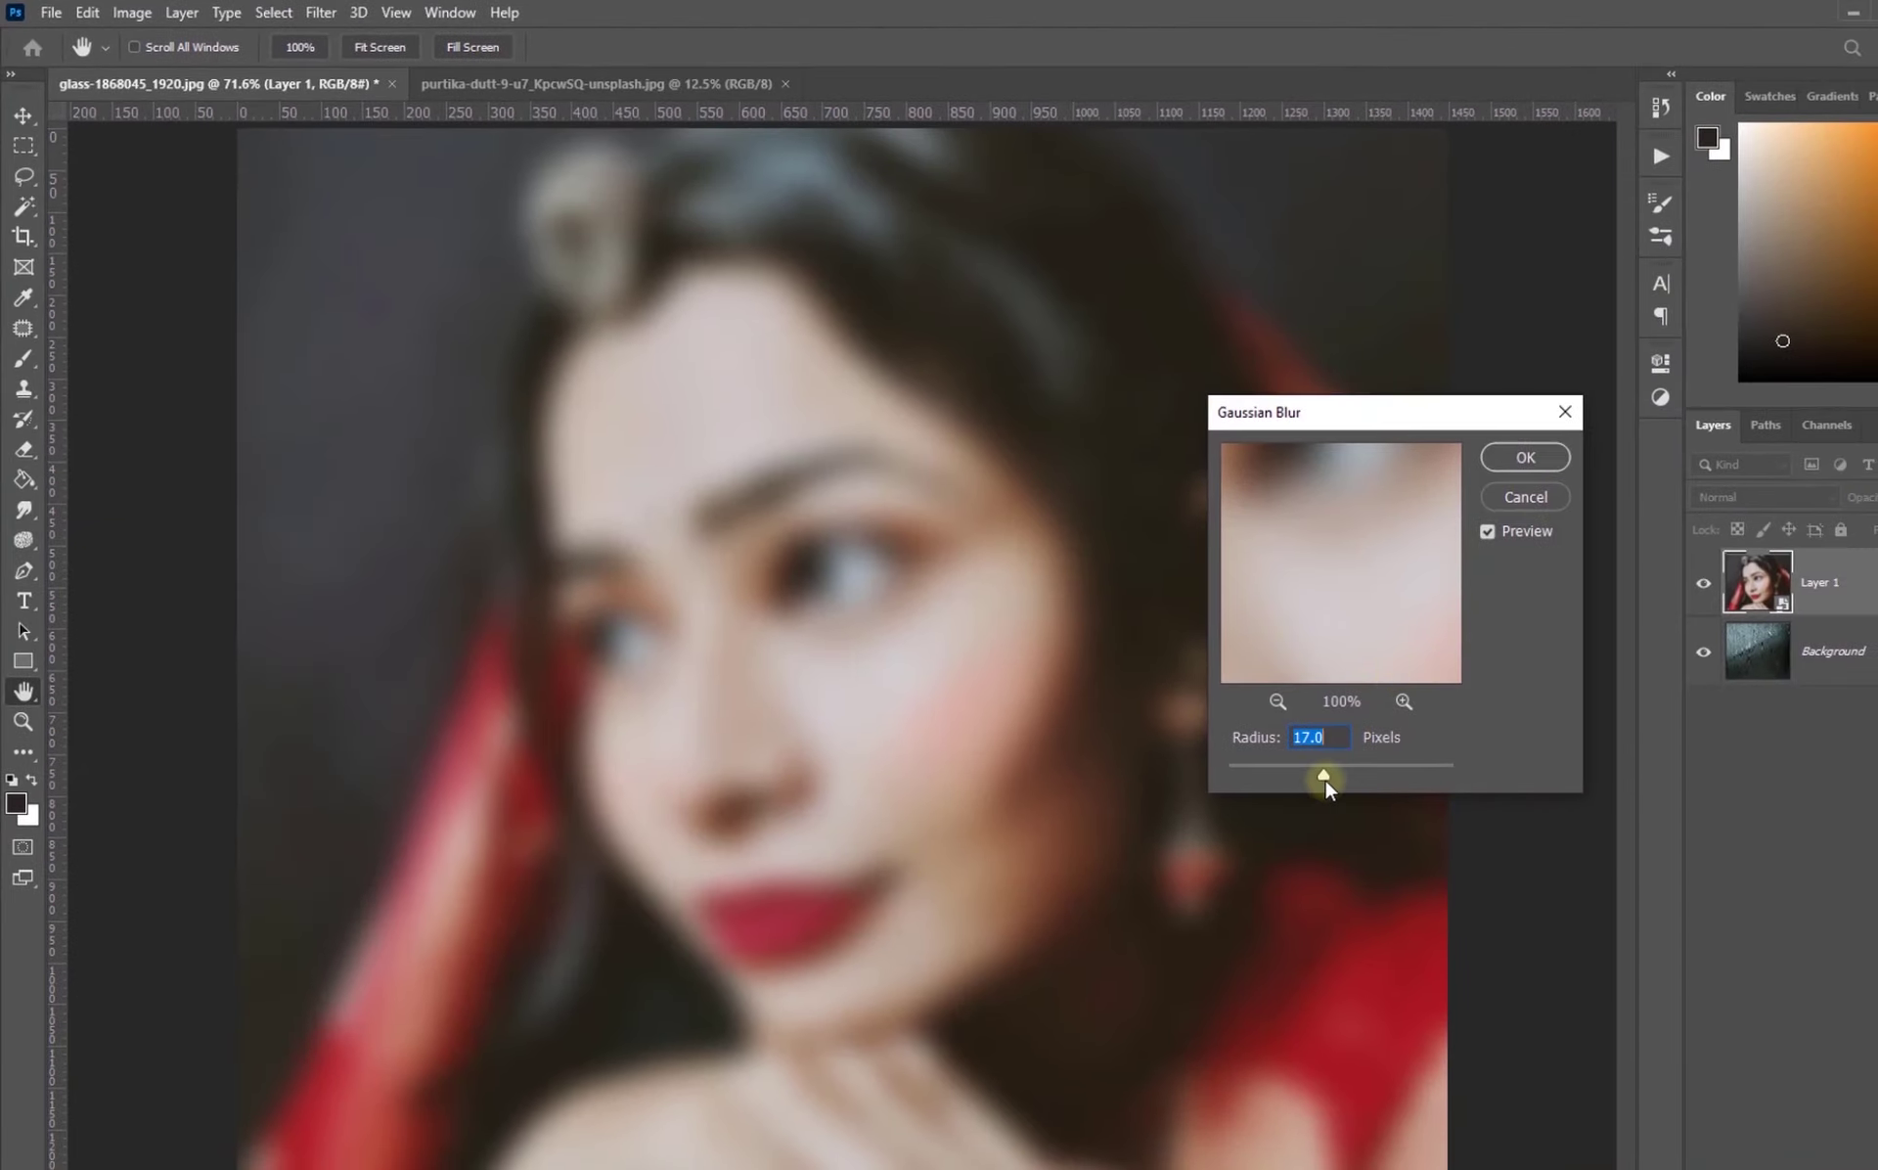
drag(1320, 780, 1322, 780)
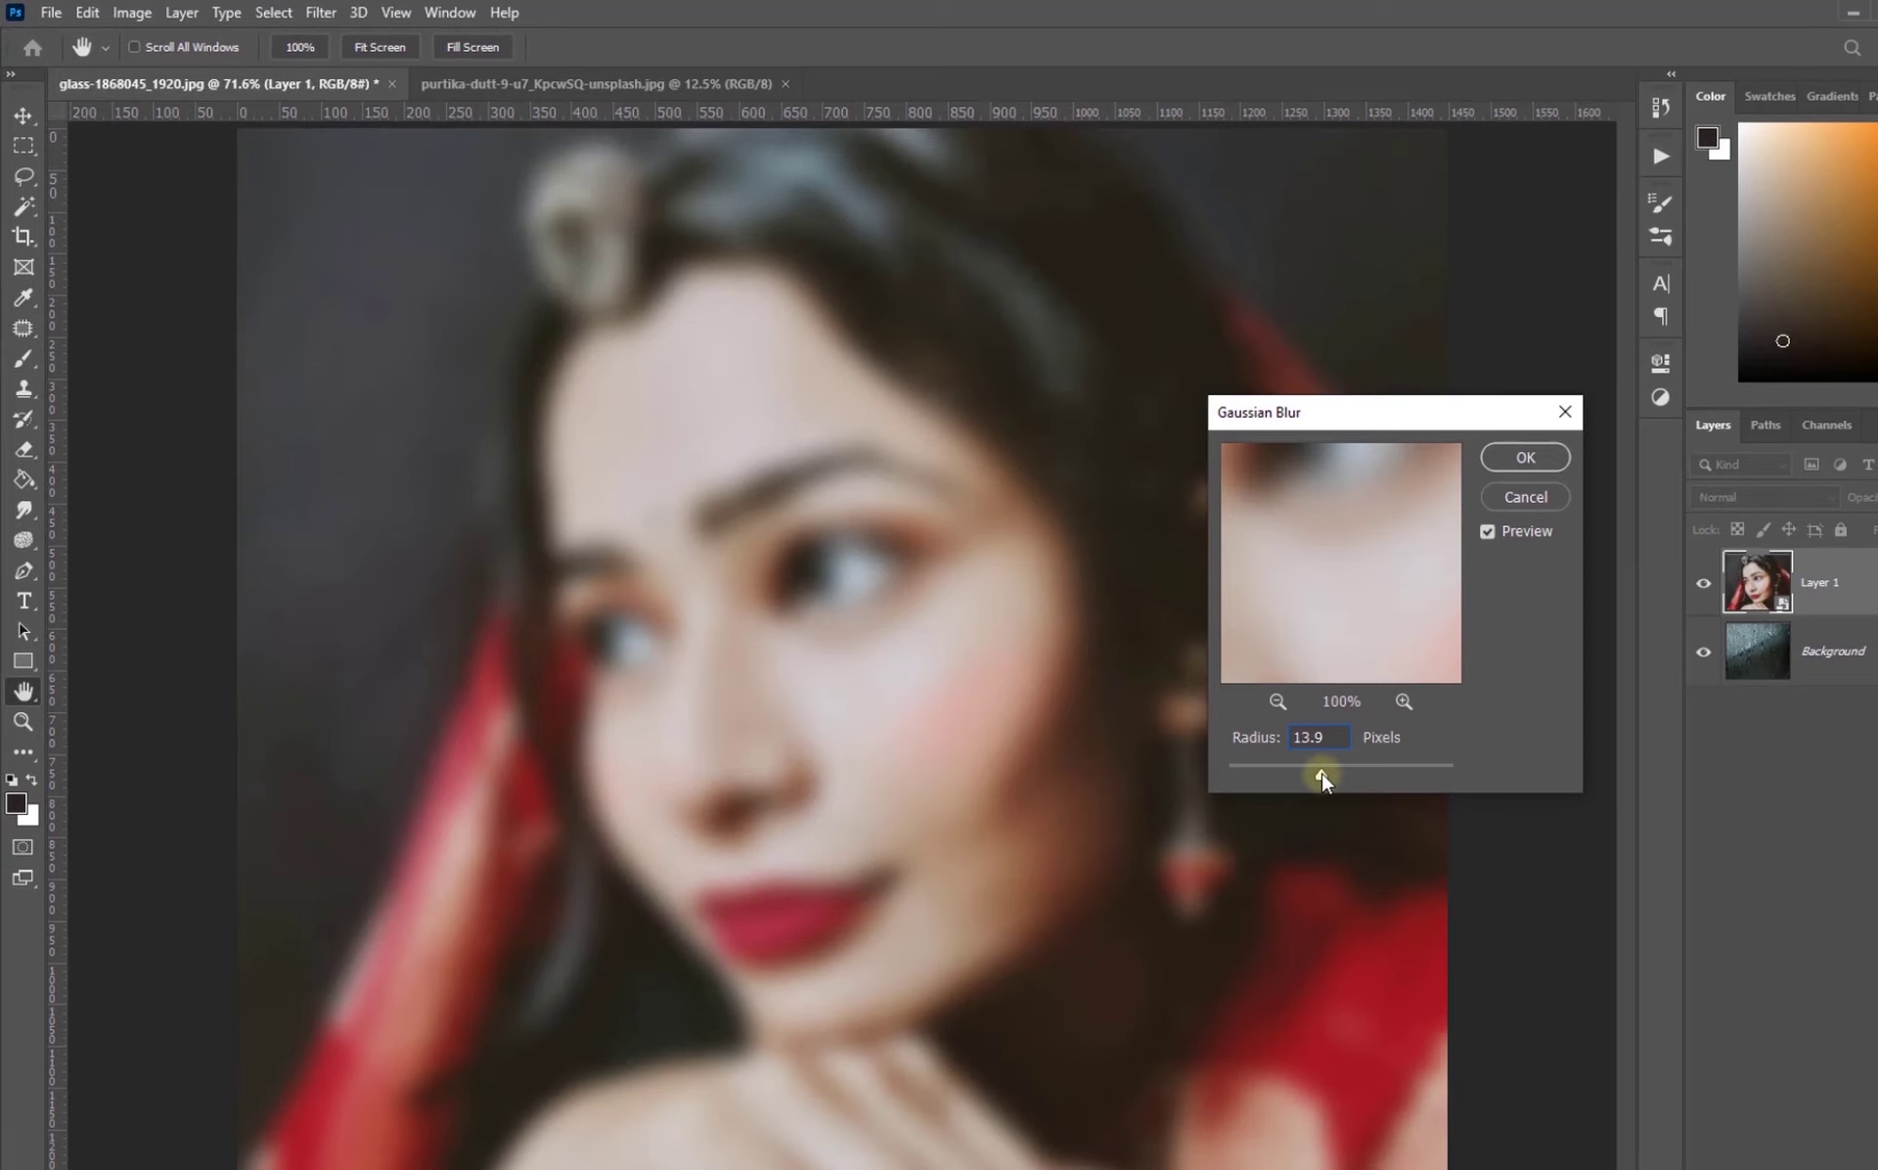
click(1506, 457)
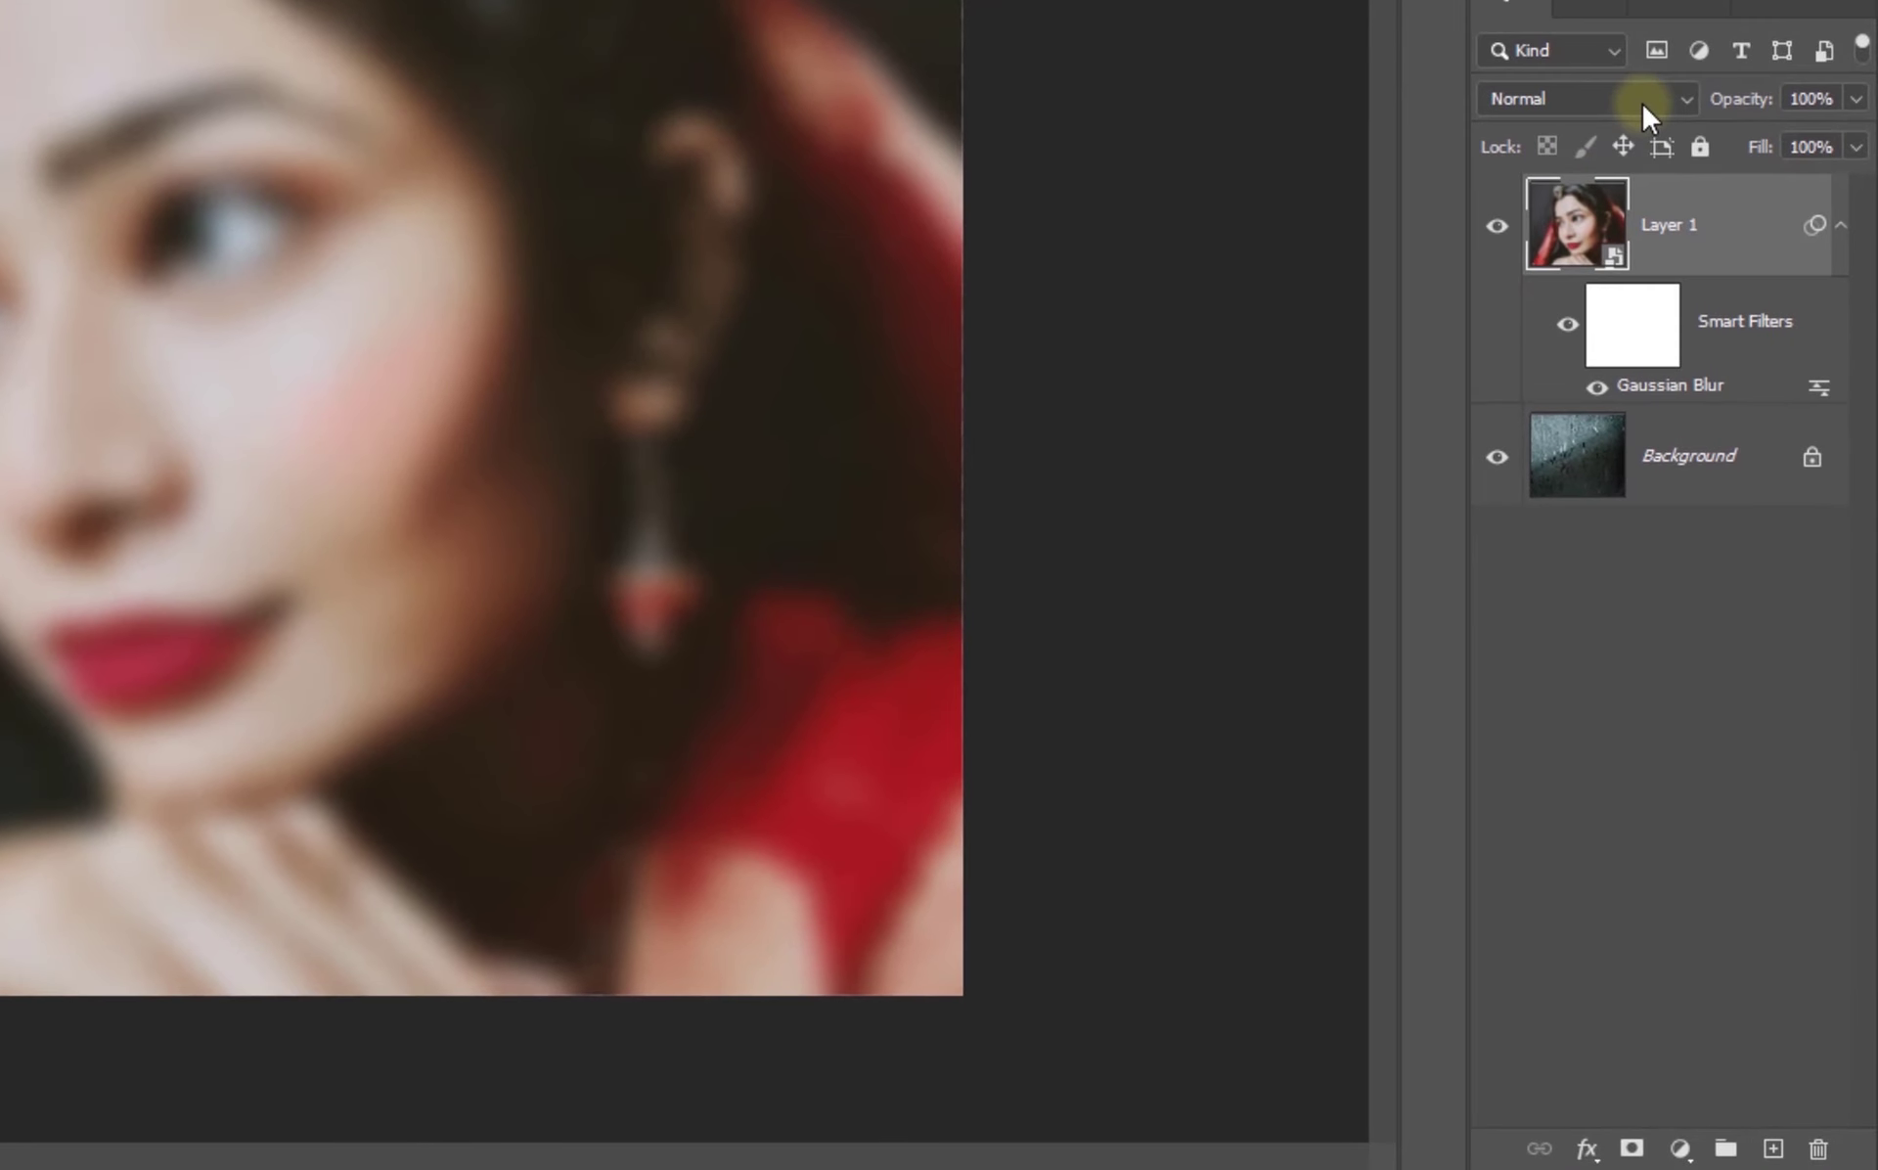
click(1668, 219)
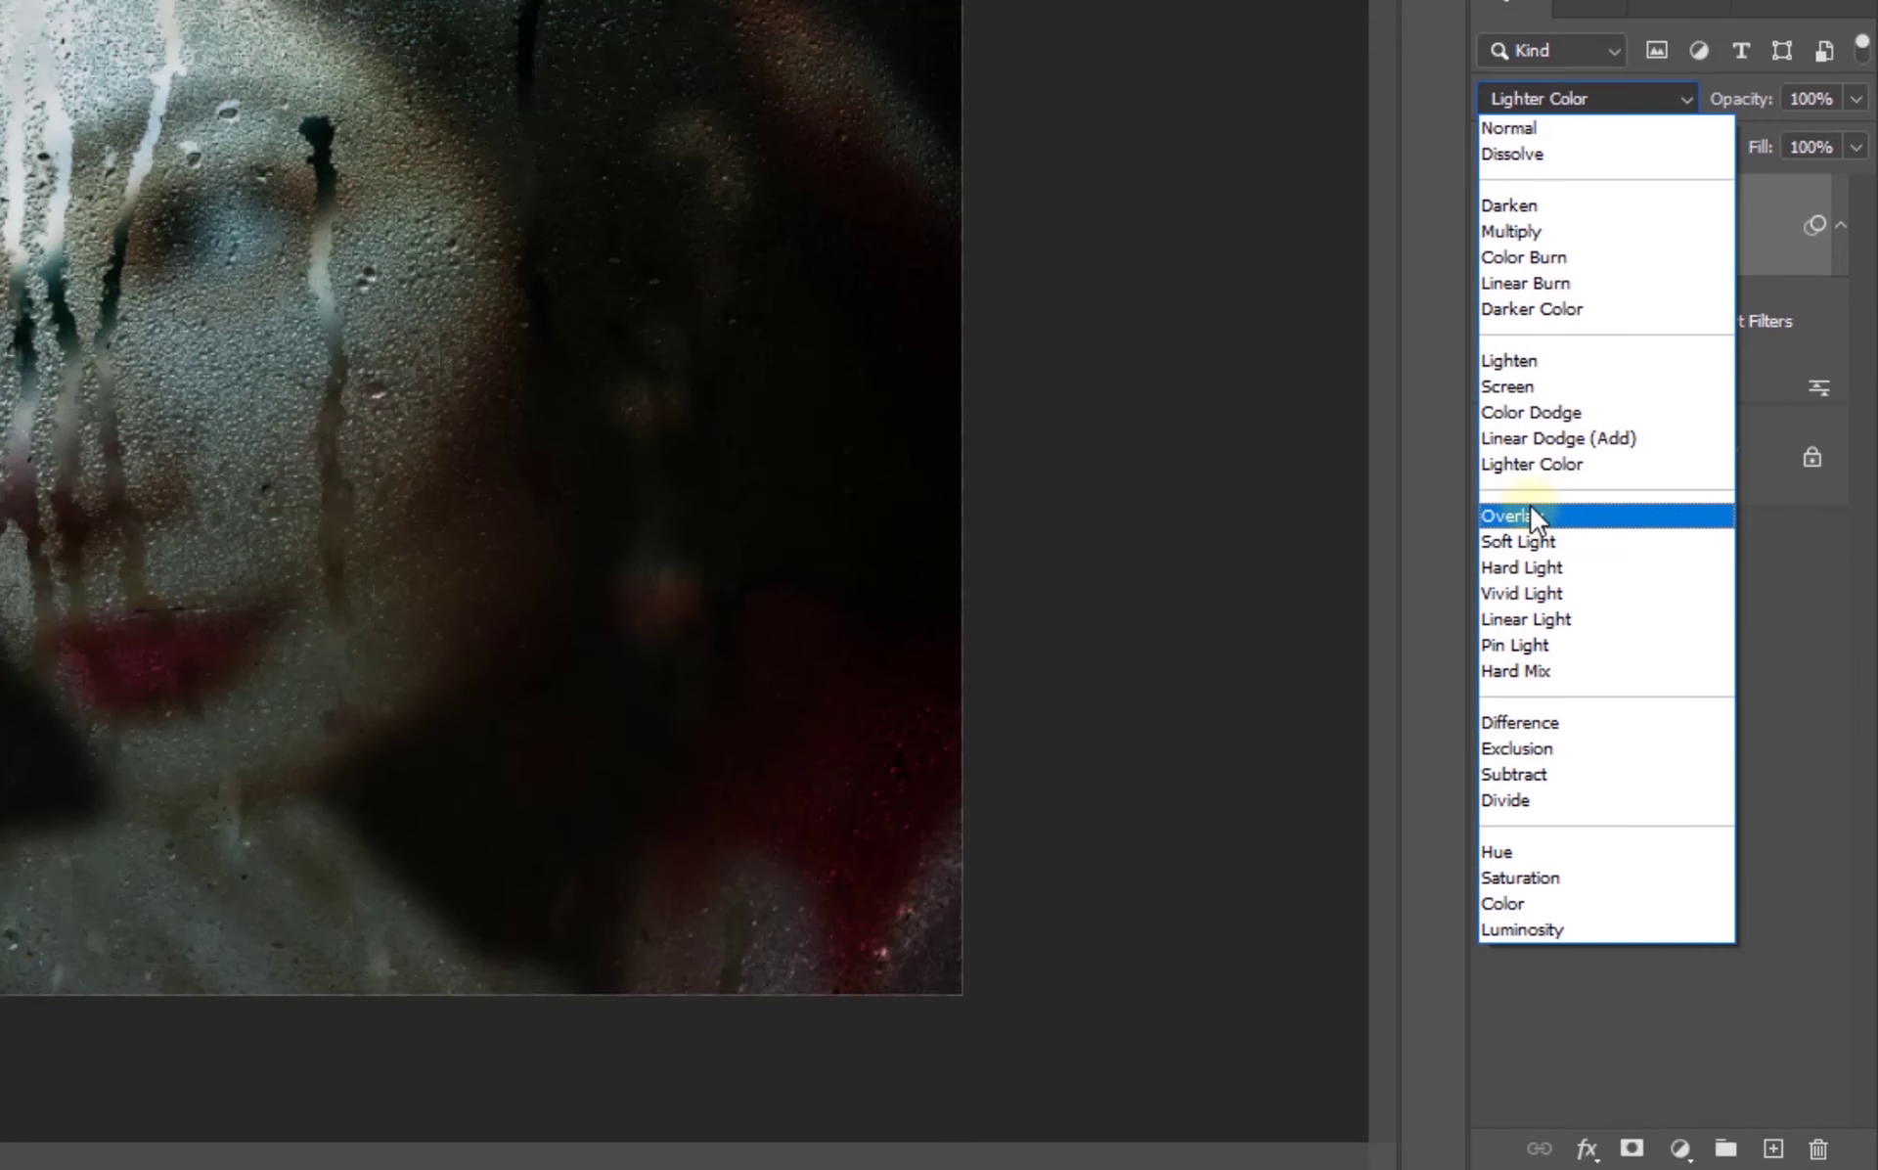
click(1531, 509)
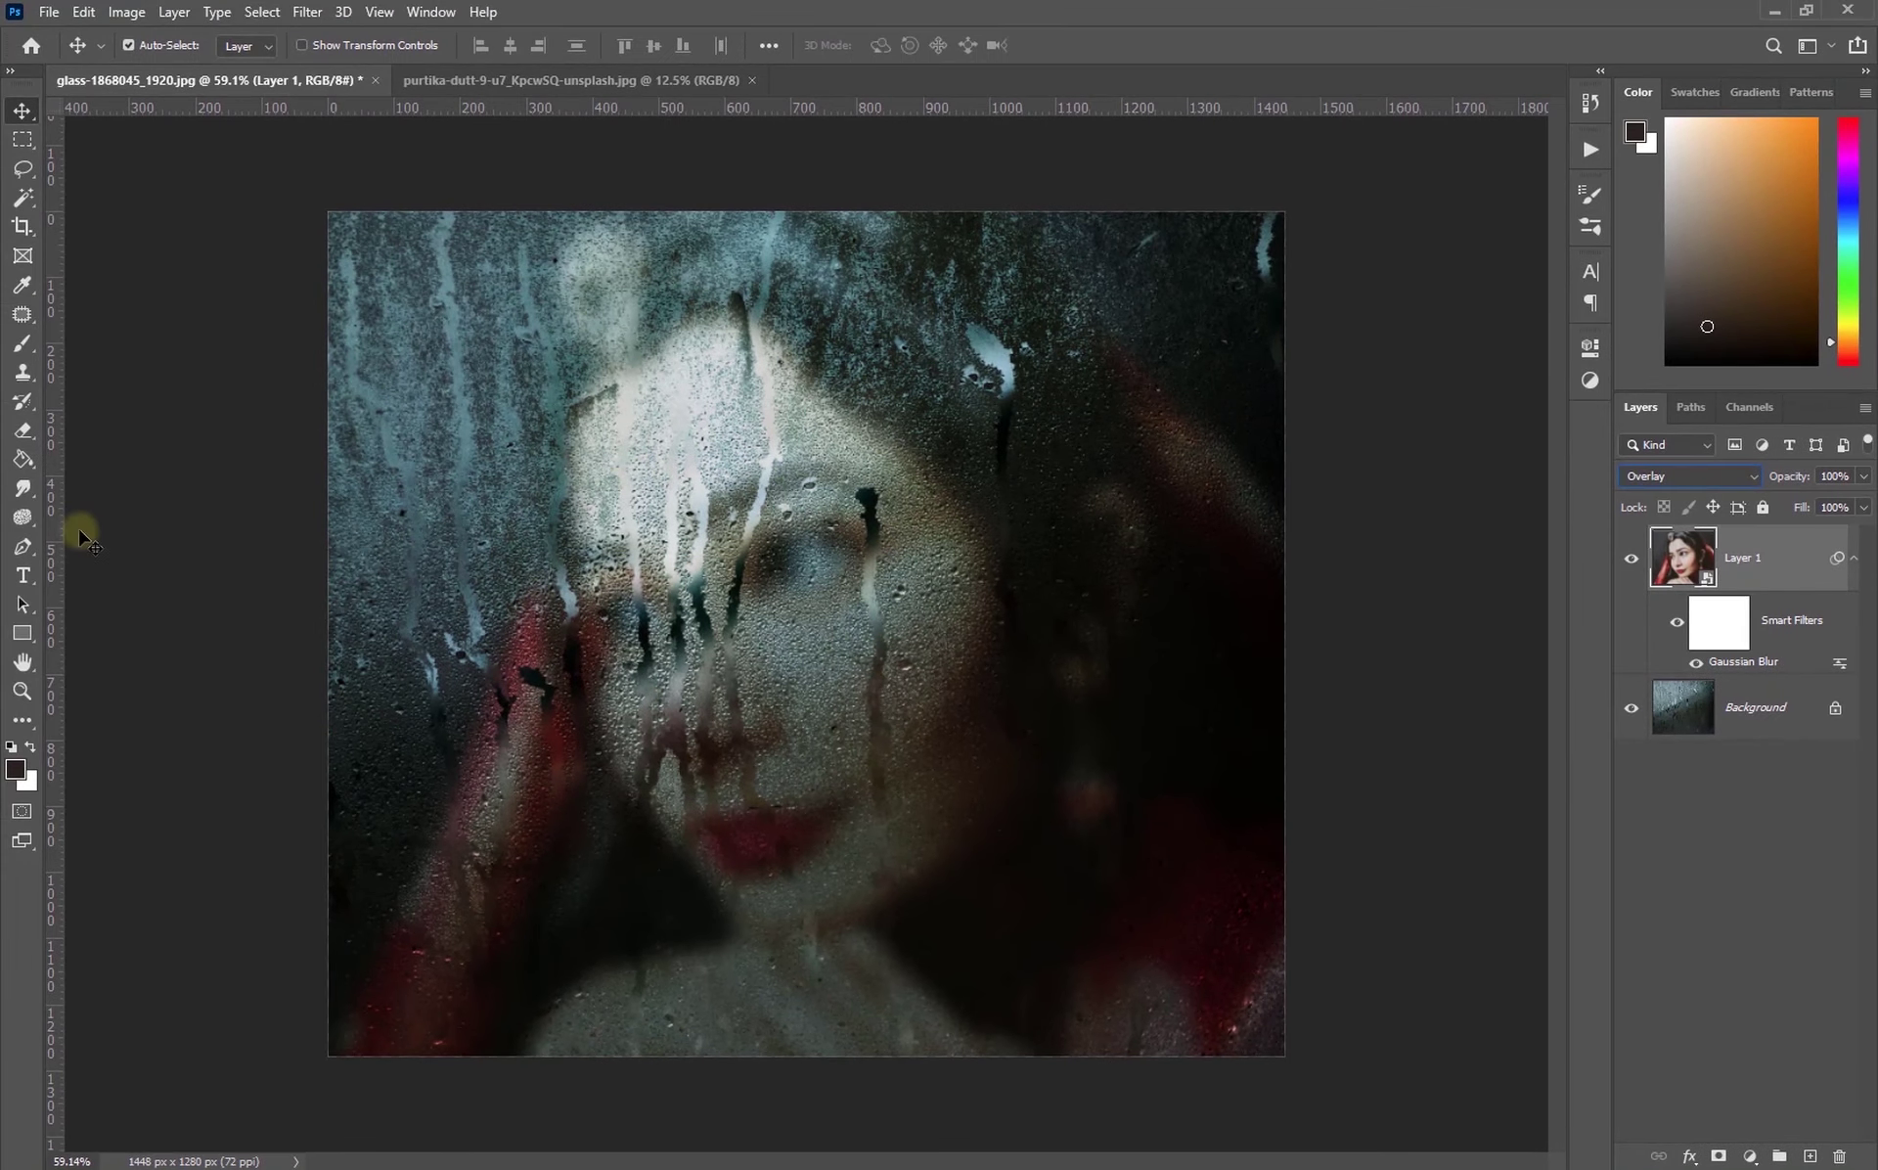
Add black 'India' text in Segoe Script 147 pt just above the Background layer.
click(30, 577)
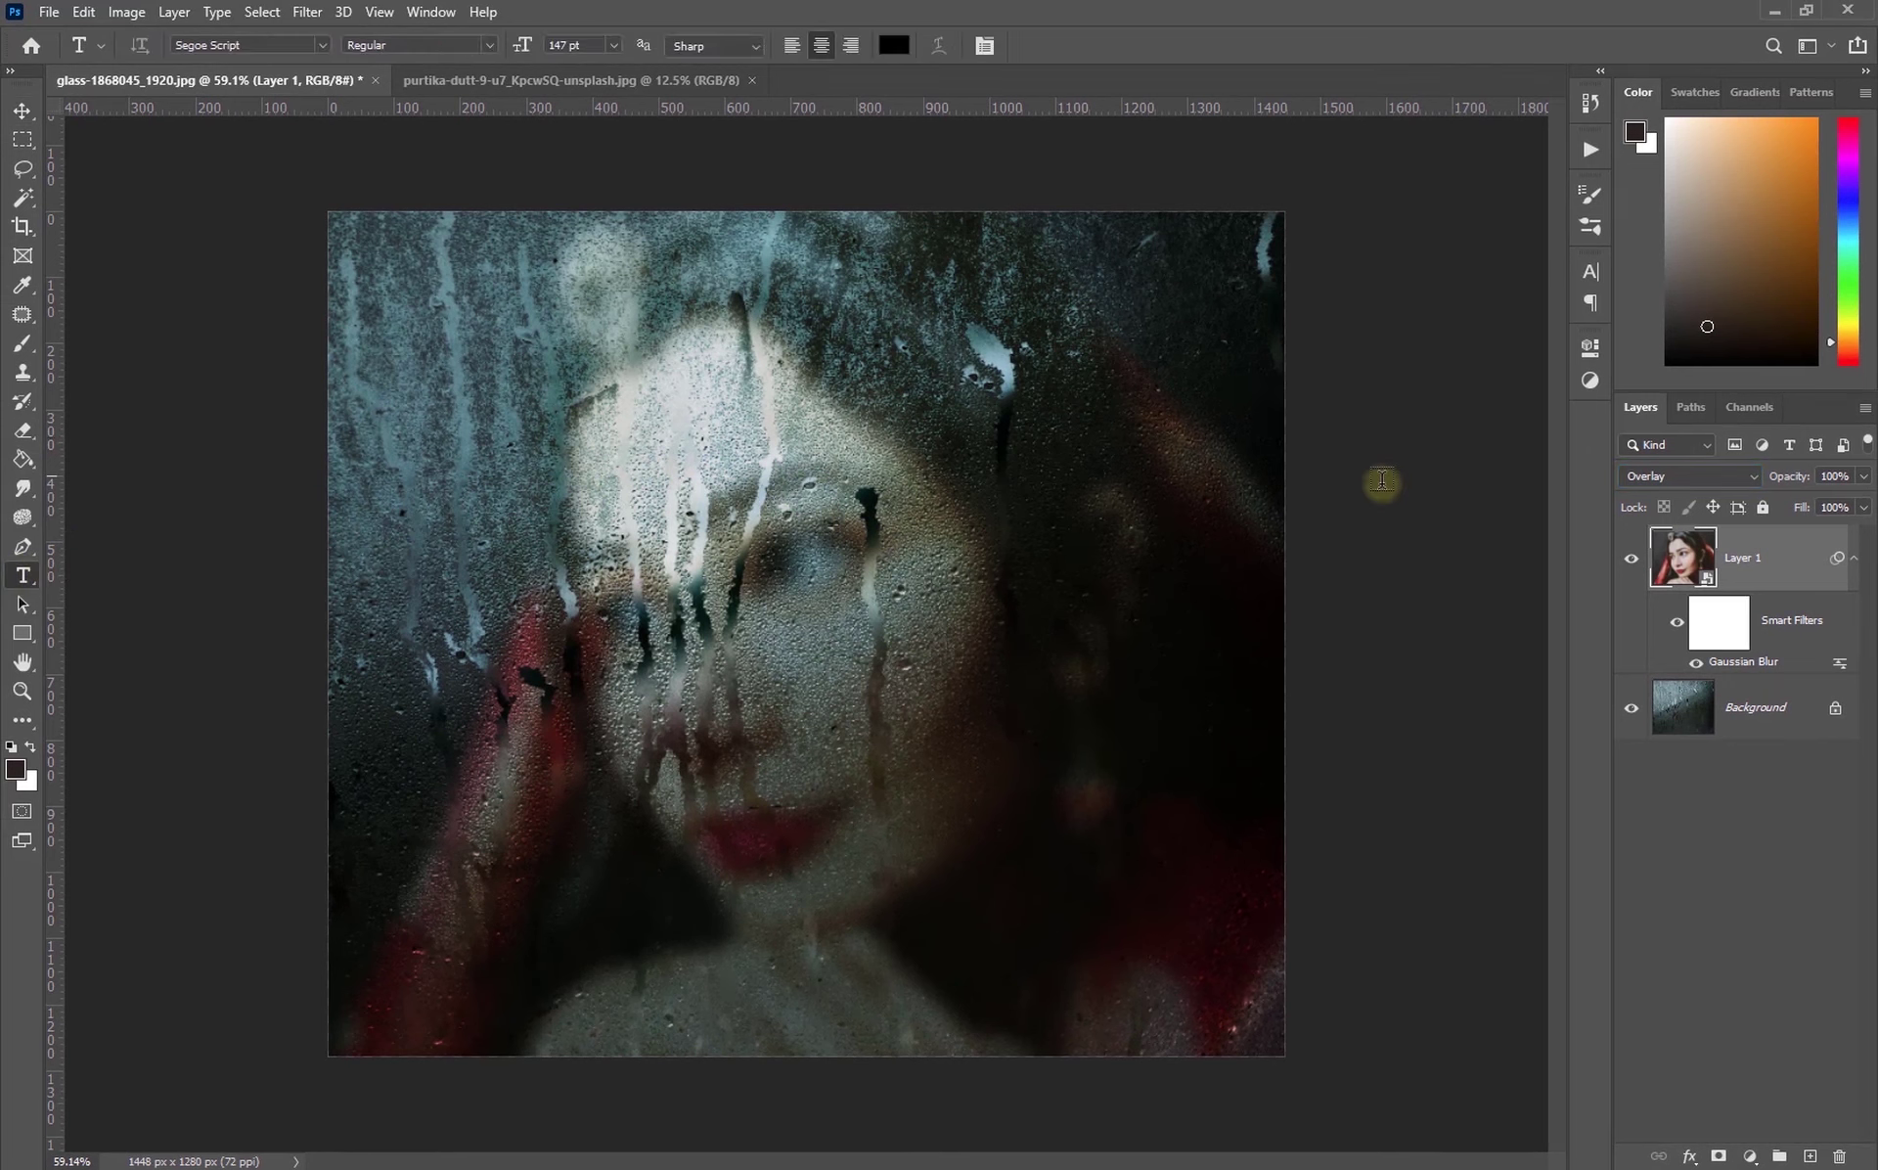
click(1725, 705)
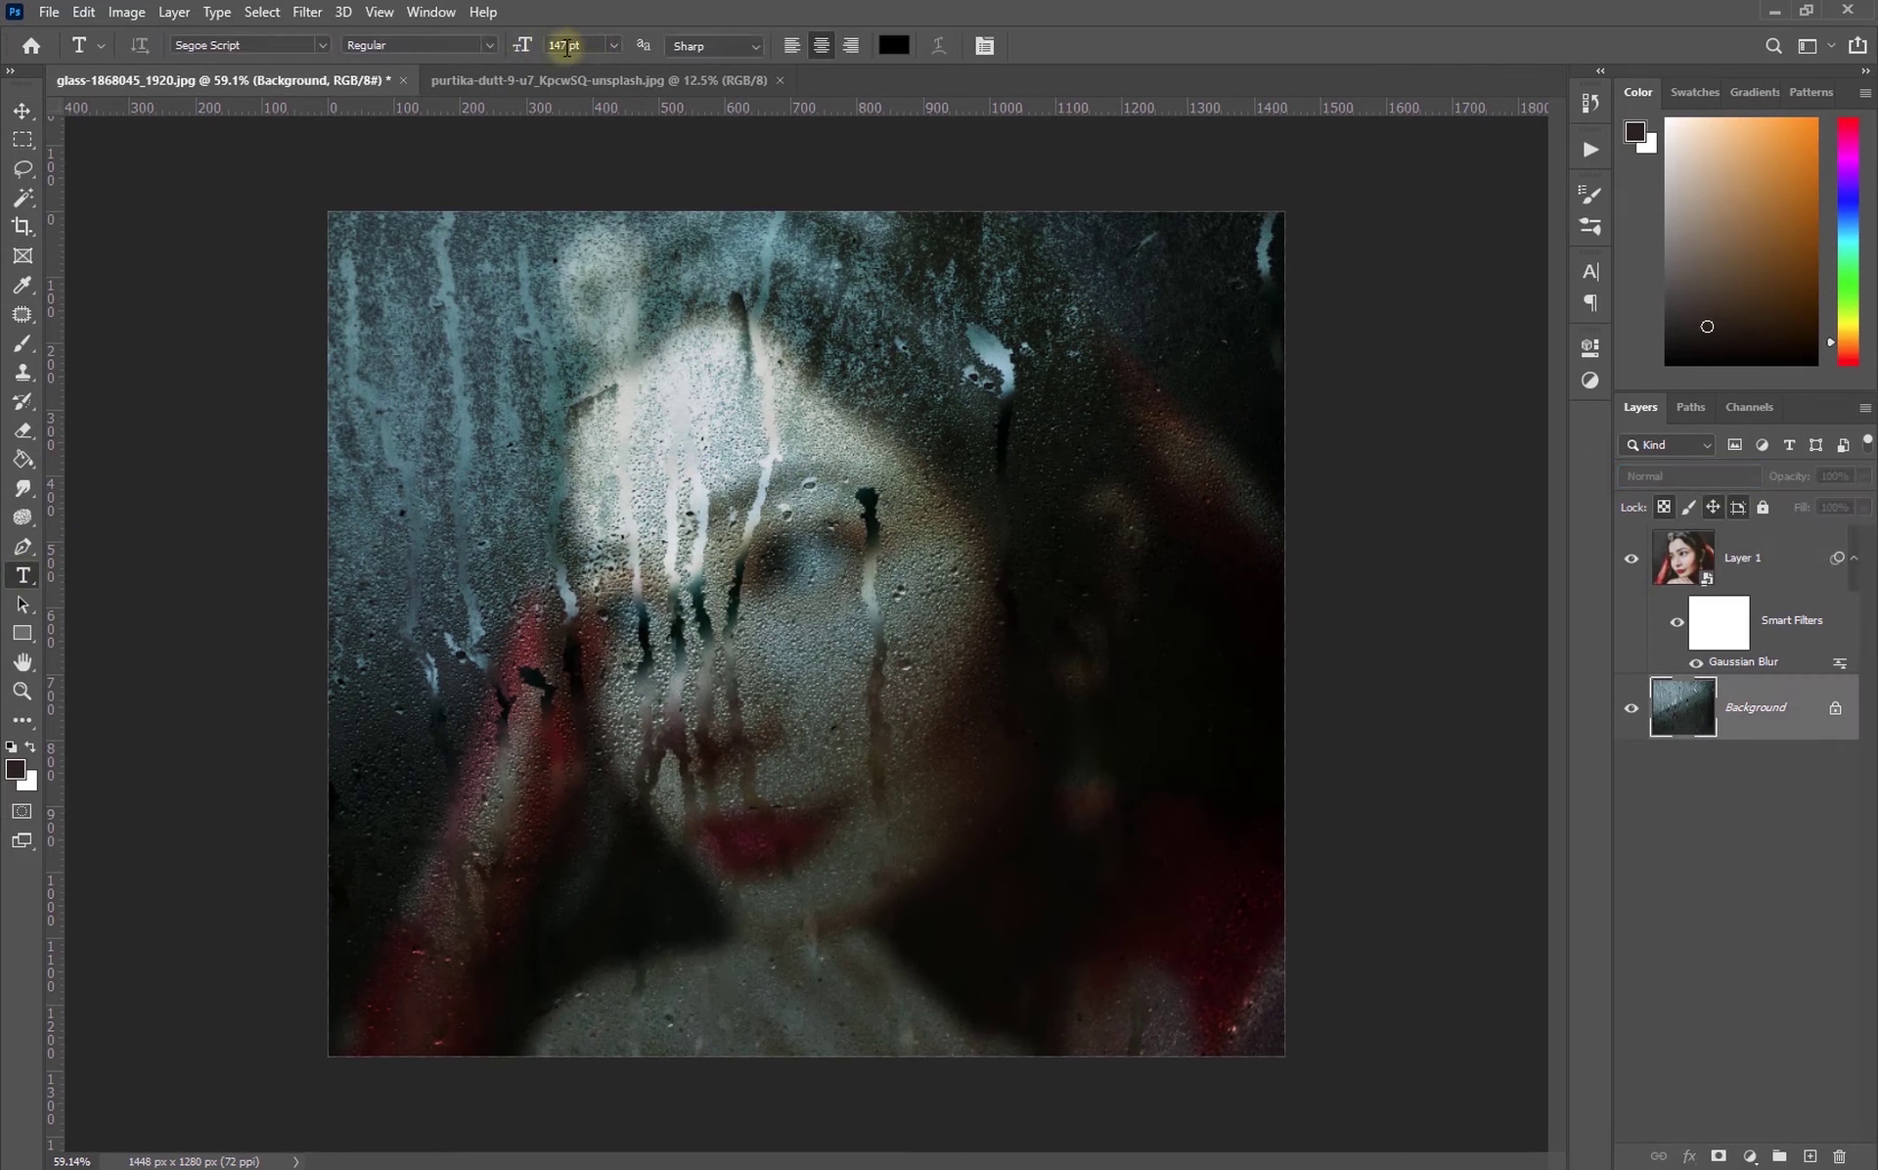
click(321, 46)
click(318, 115)
click(634, 561)
drag(562, 721, 724, 719)
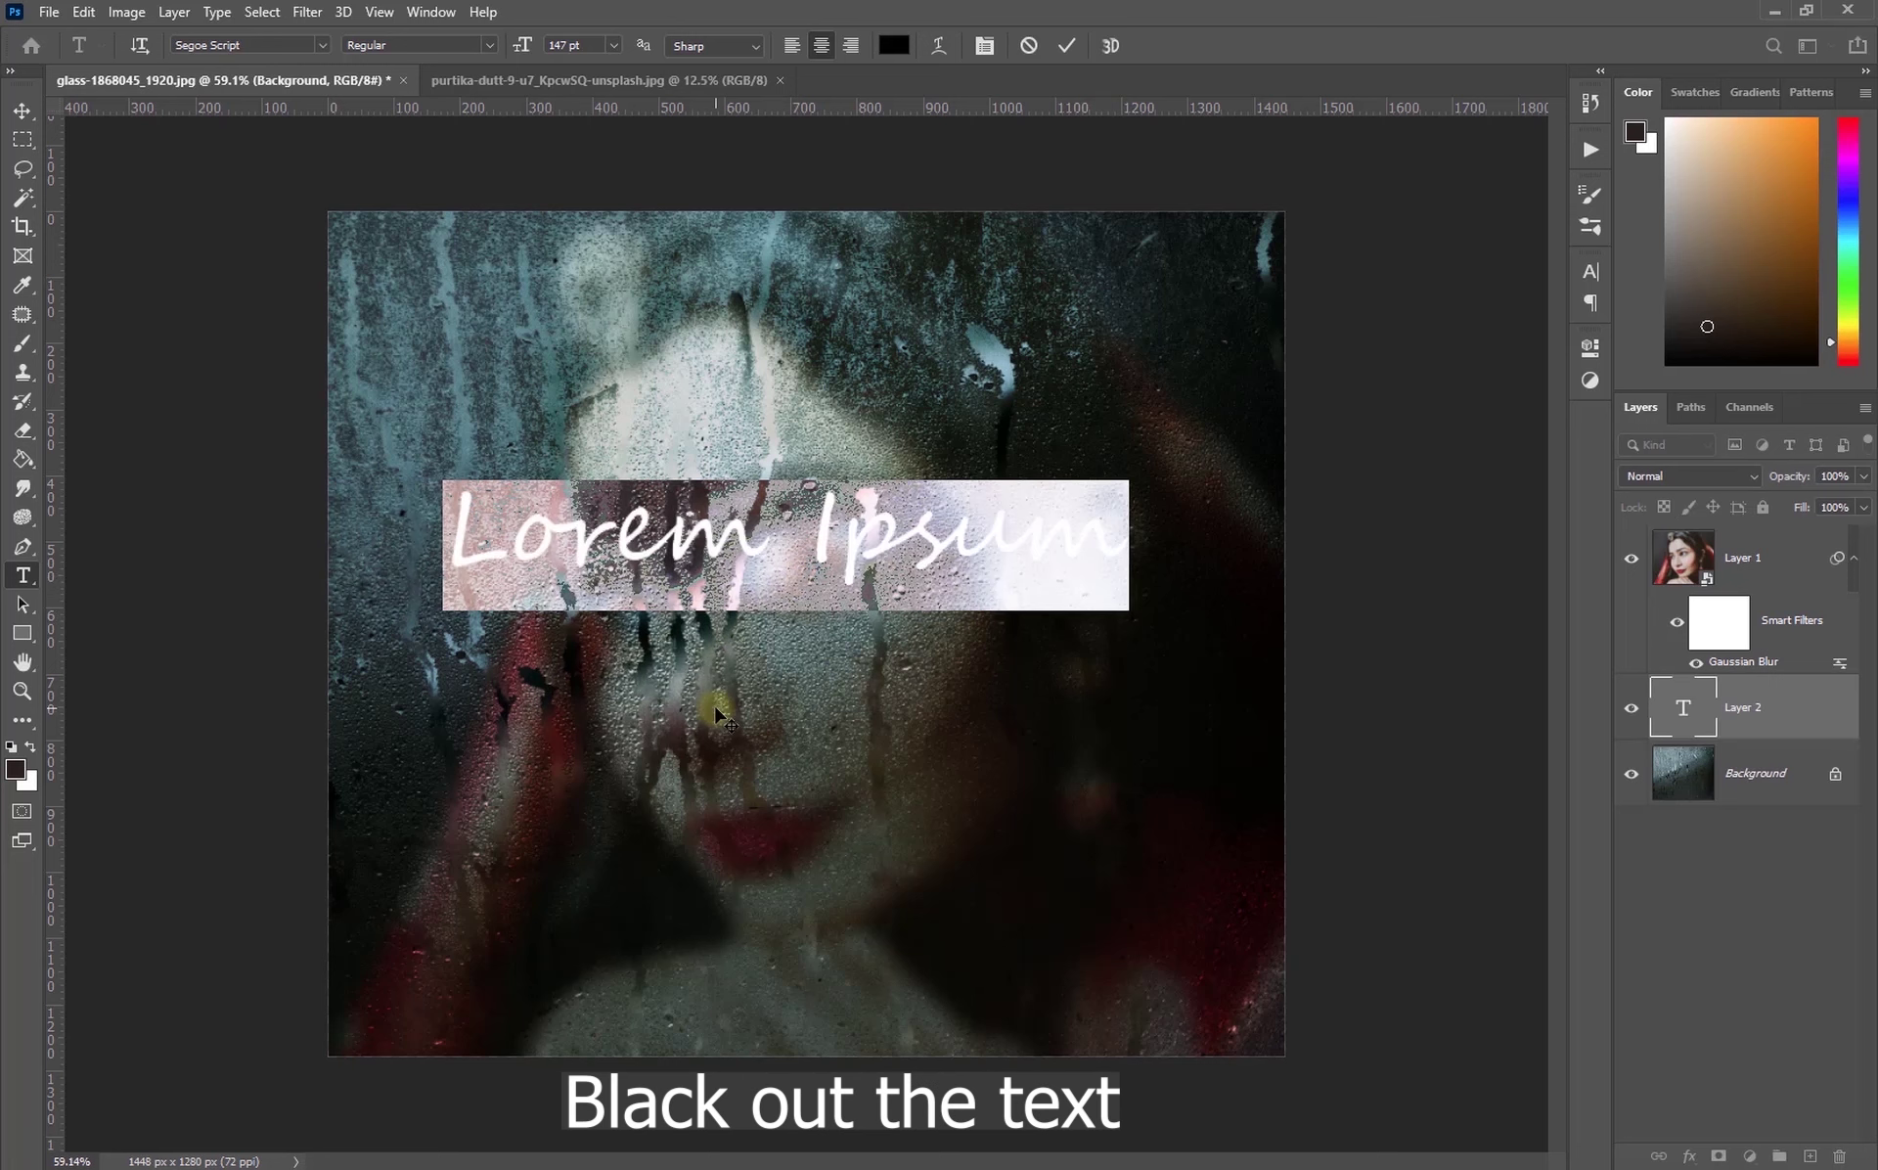
key(BackSpace)
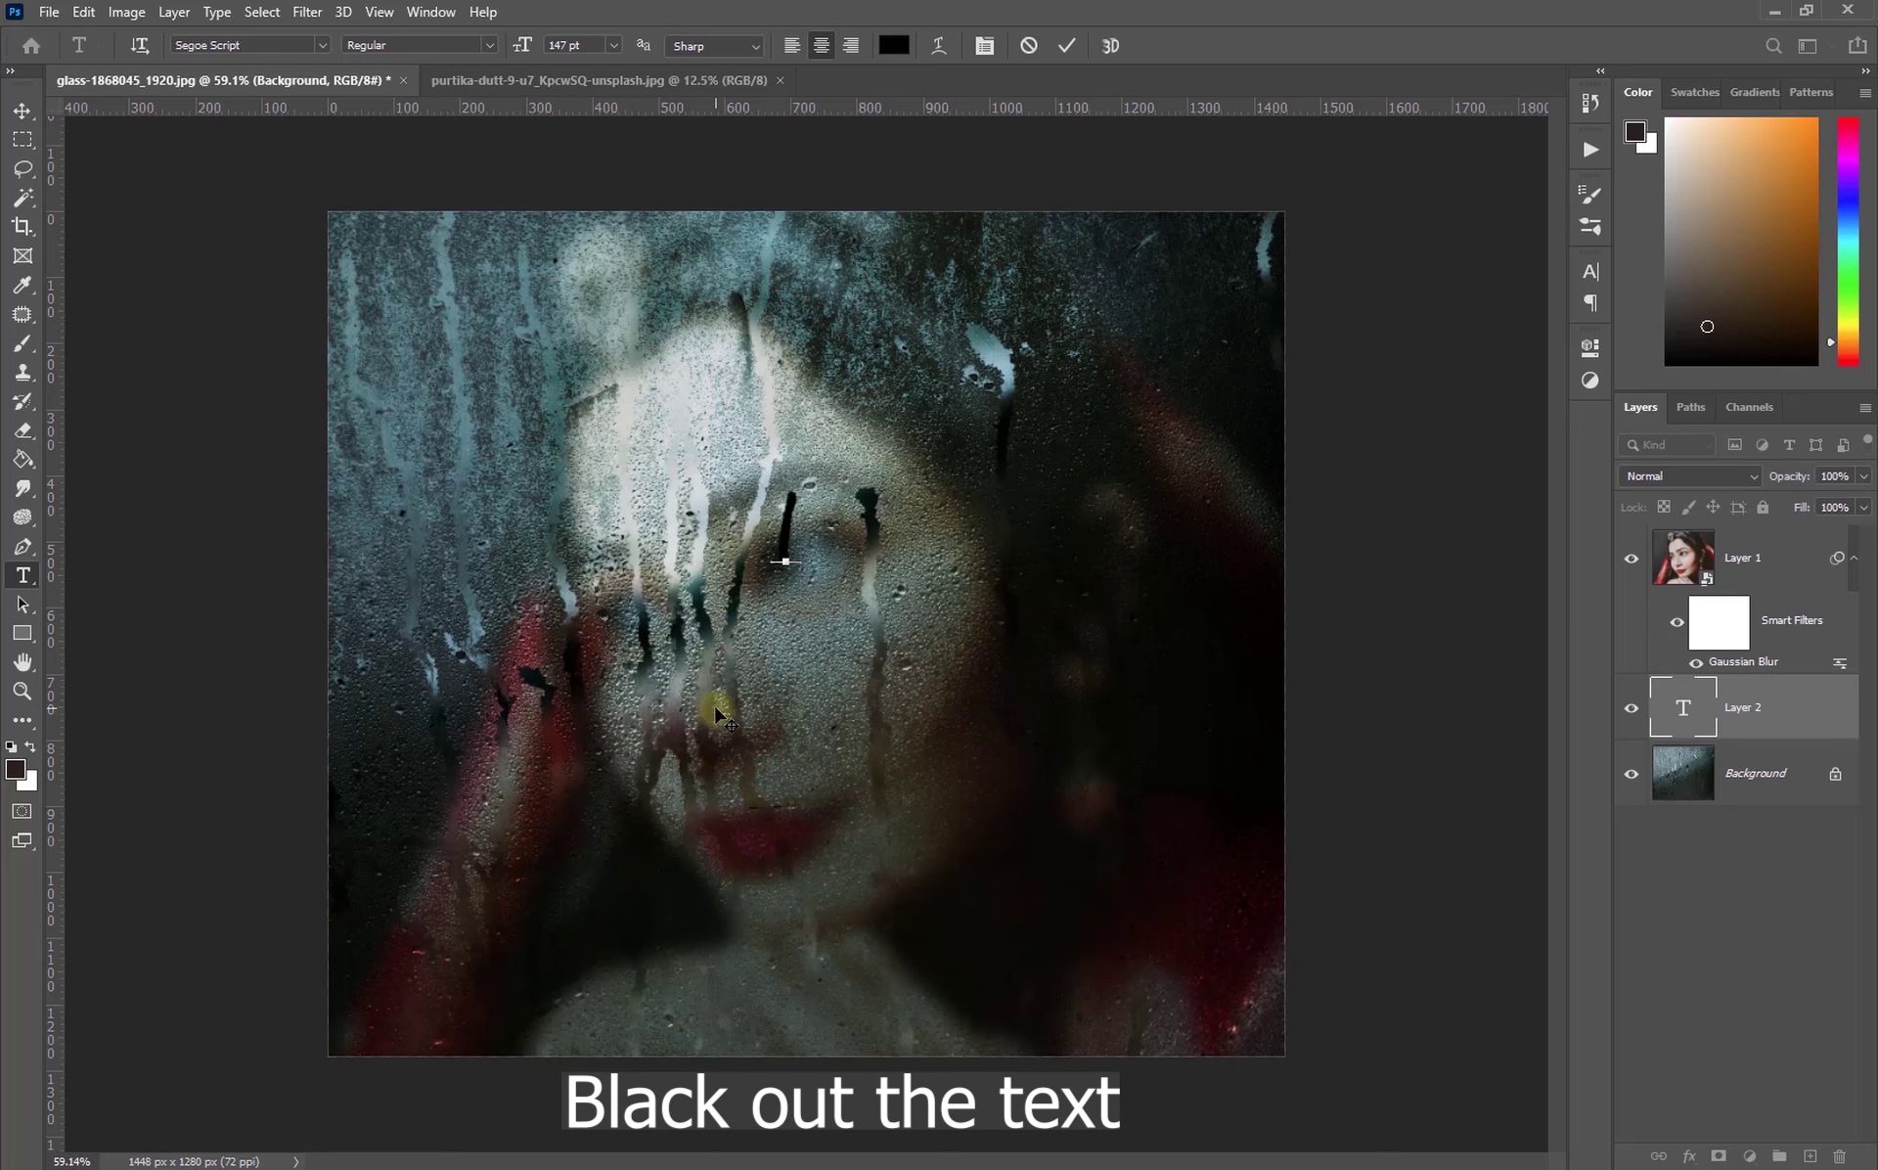
text(India)
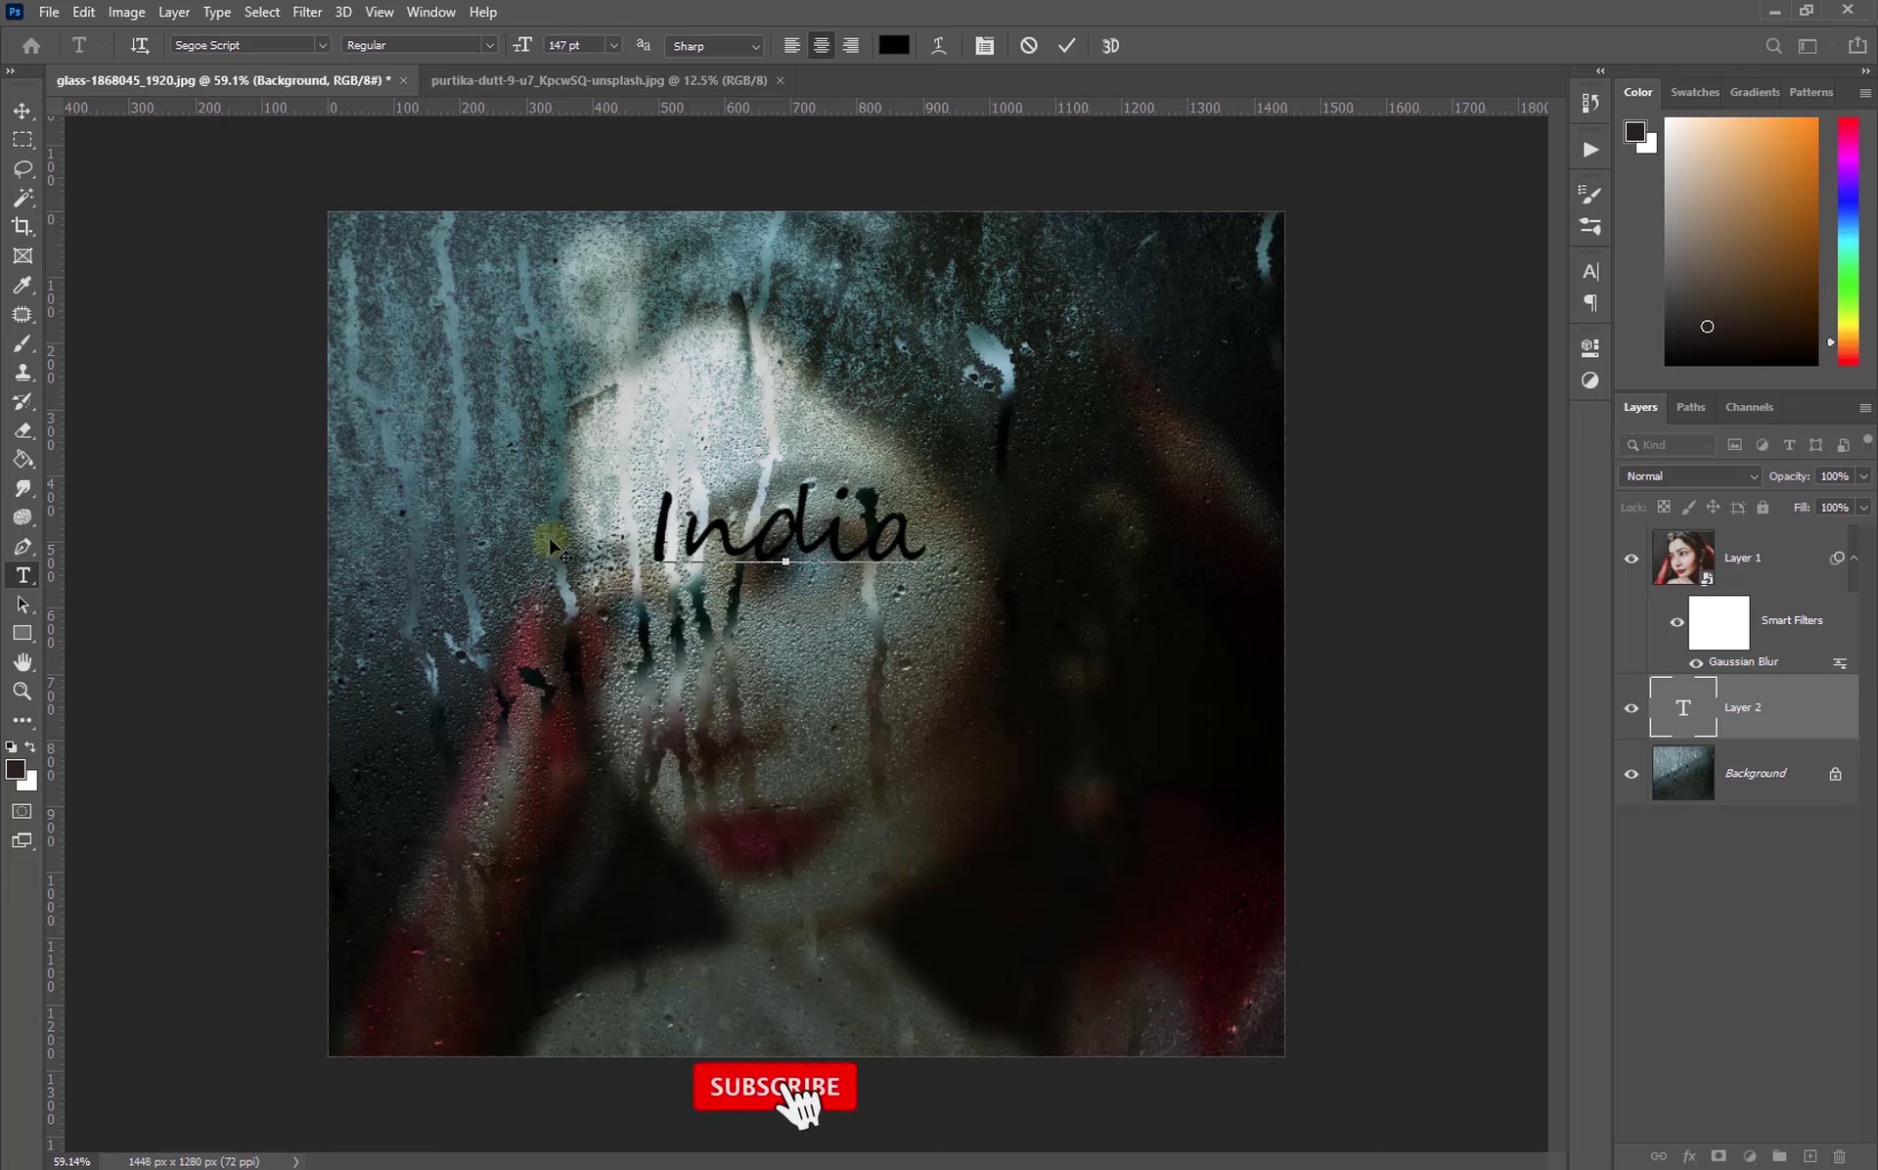
Enlarge the India text to about 245% and centre it across the portrait.
click(21, 113)
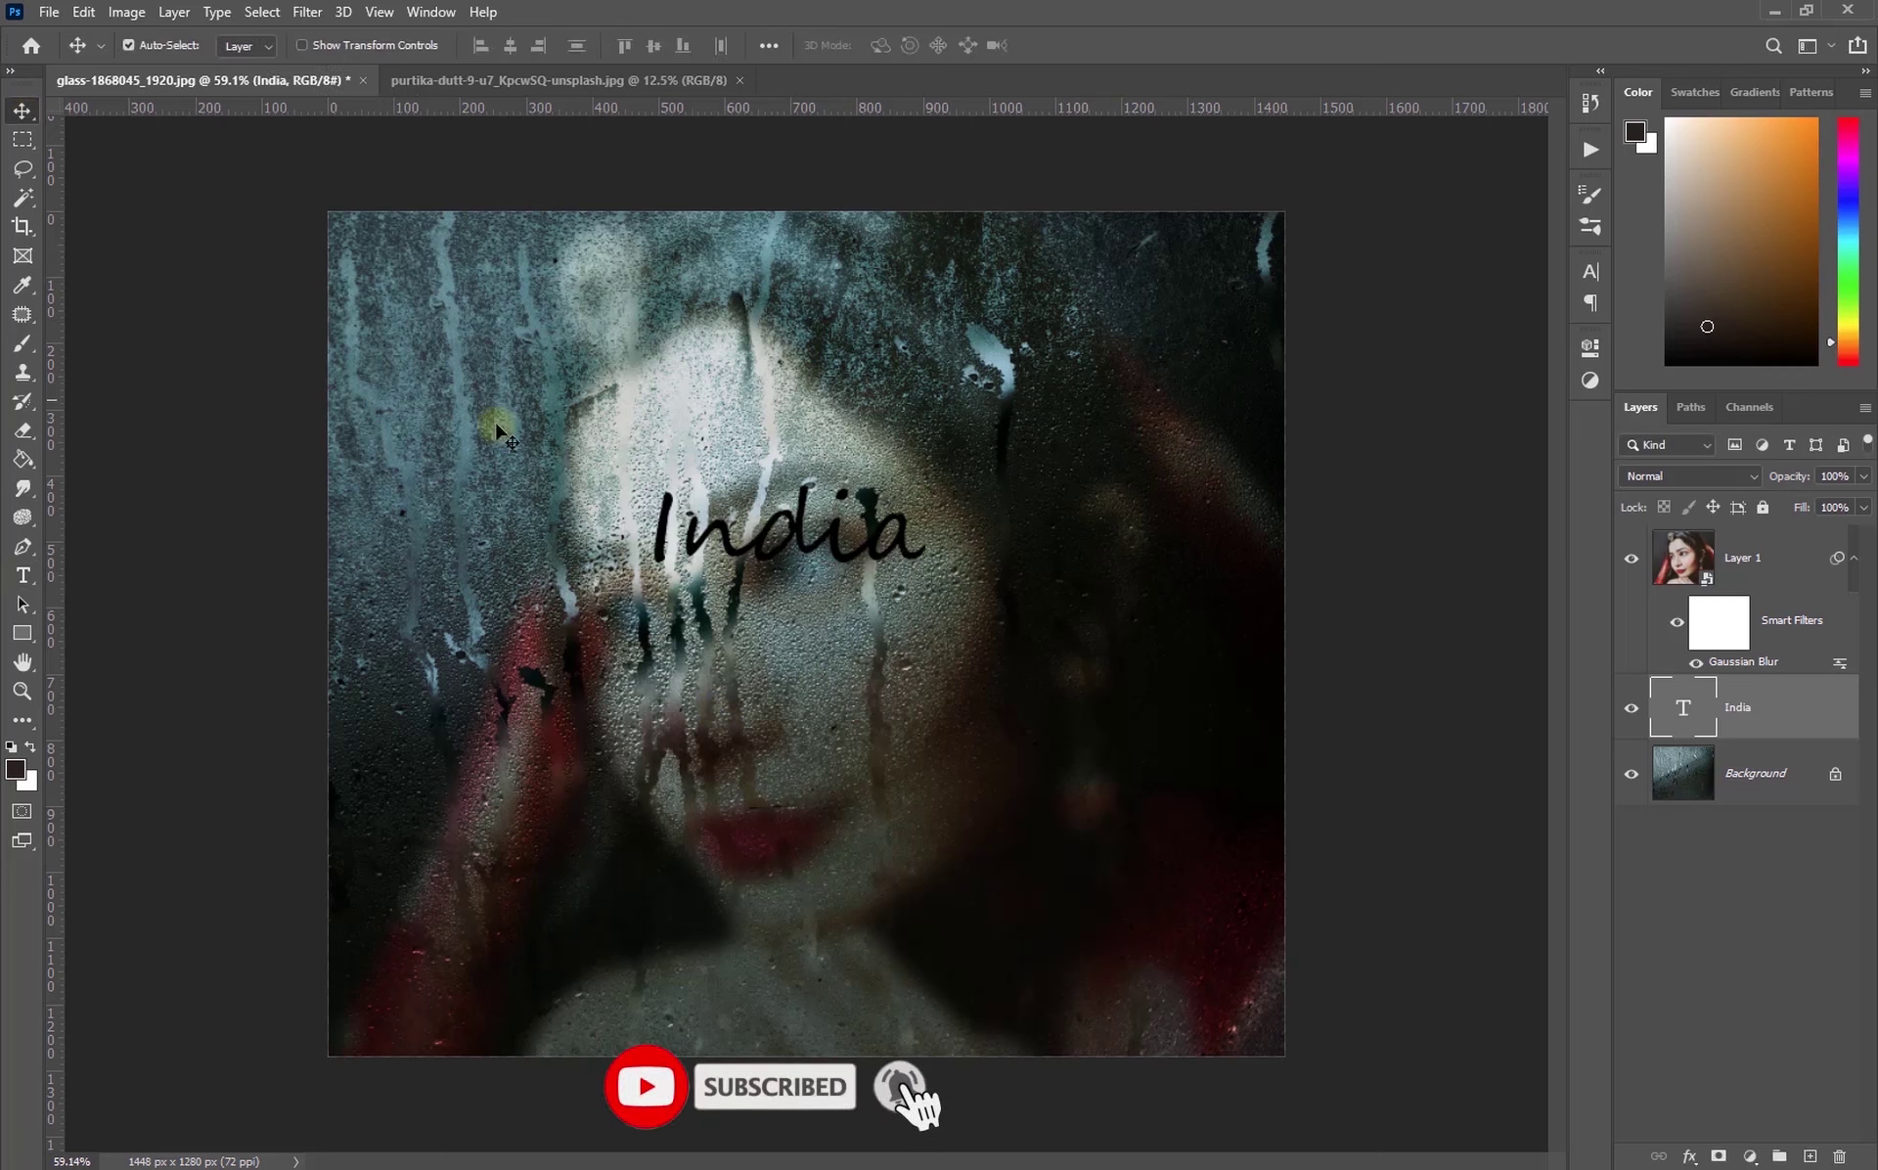
click(788, 536)
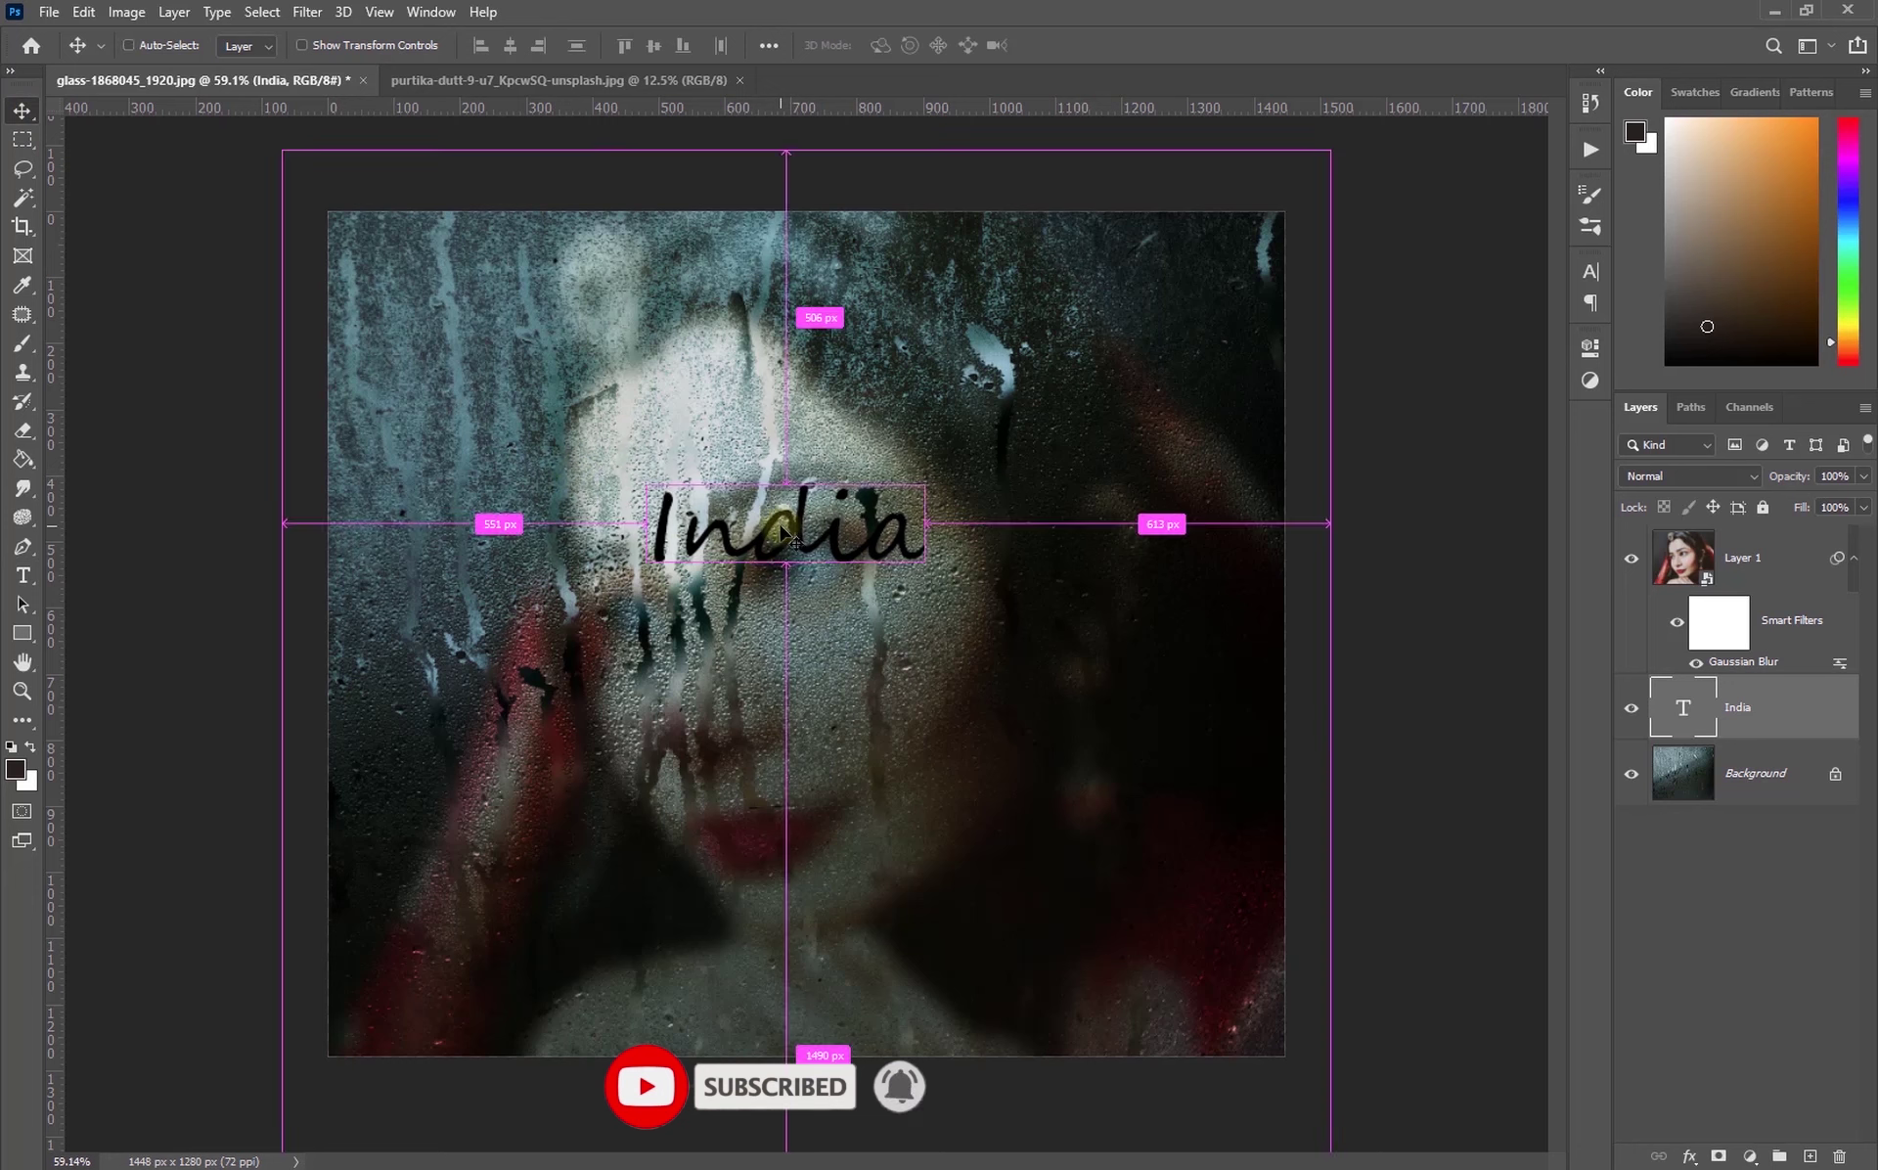
key(ctrl+t)
drag(784, 608, 831, 847)
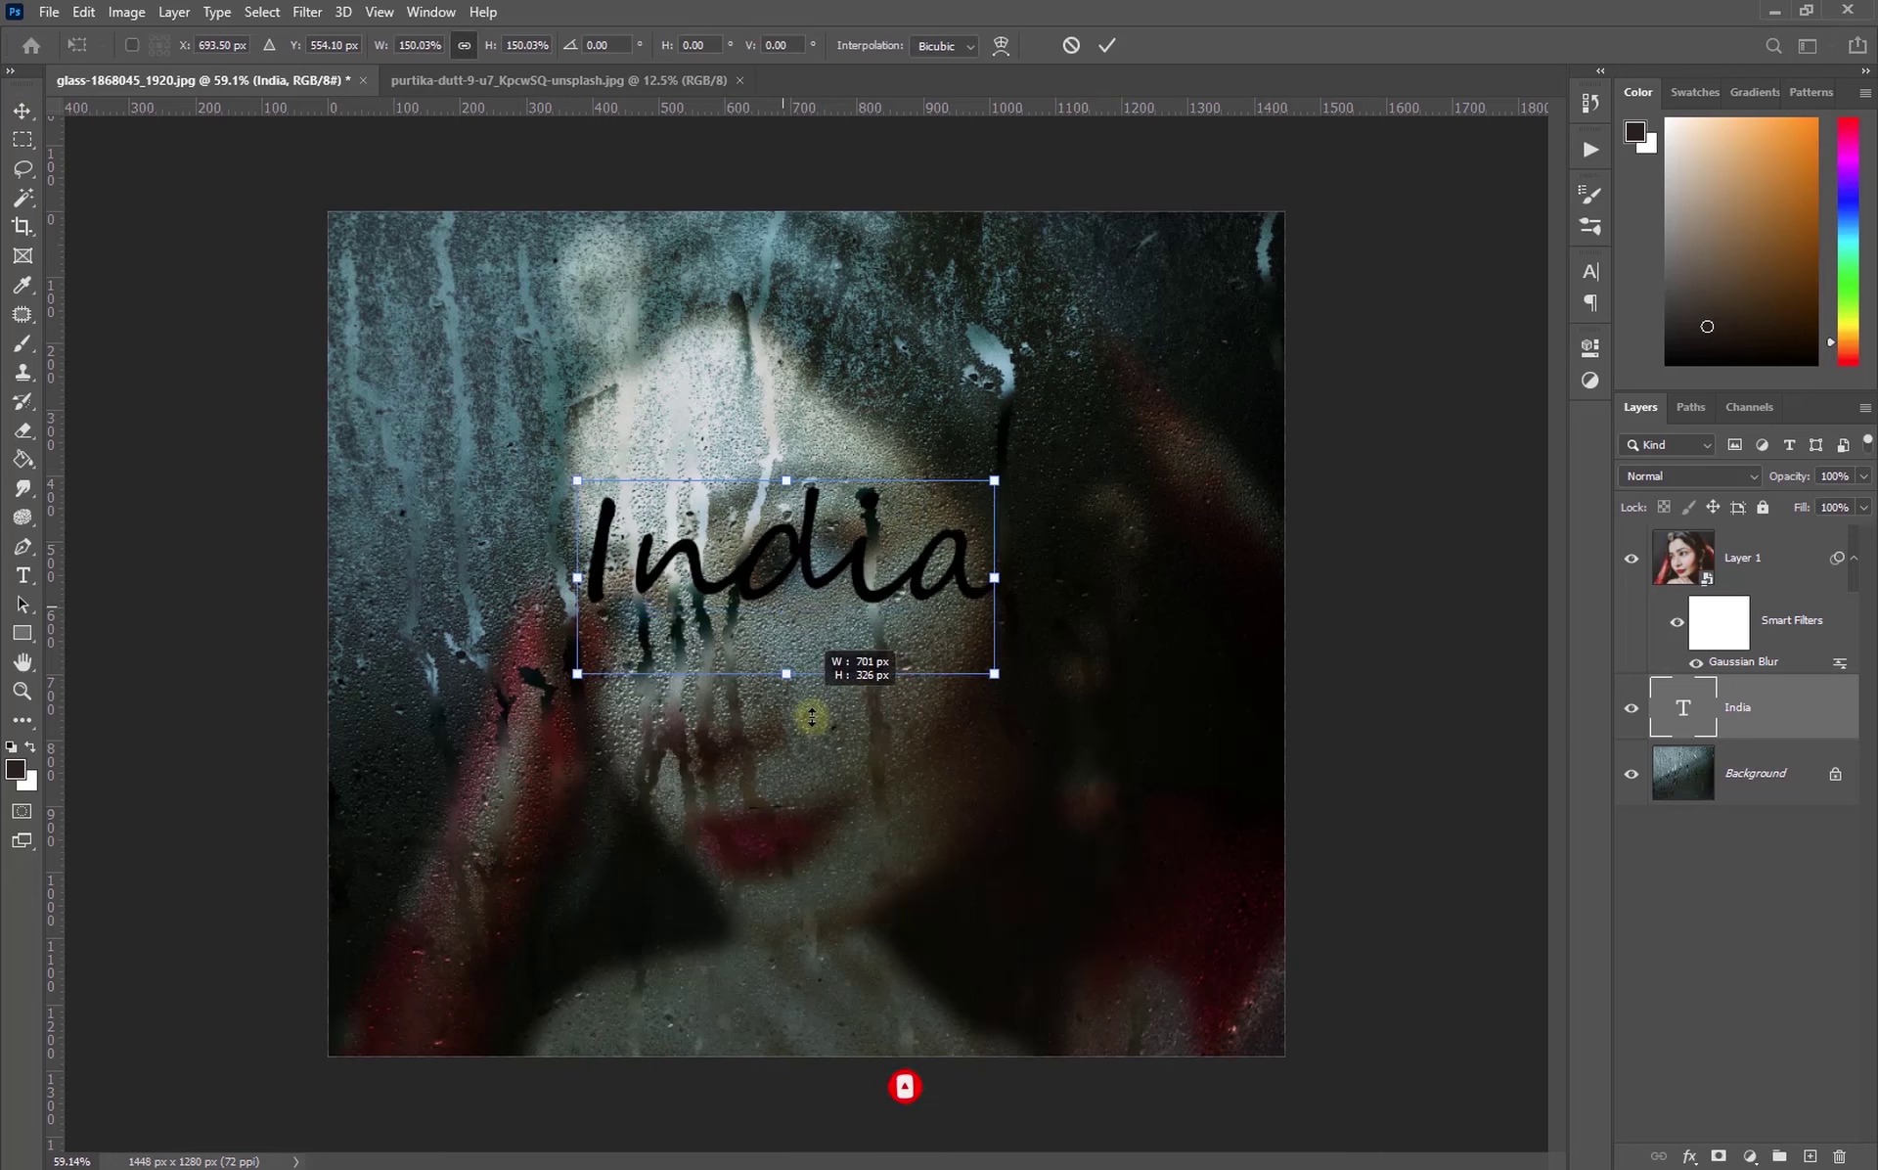
drag(827, 776, 842, 739)
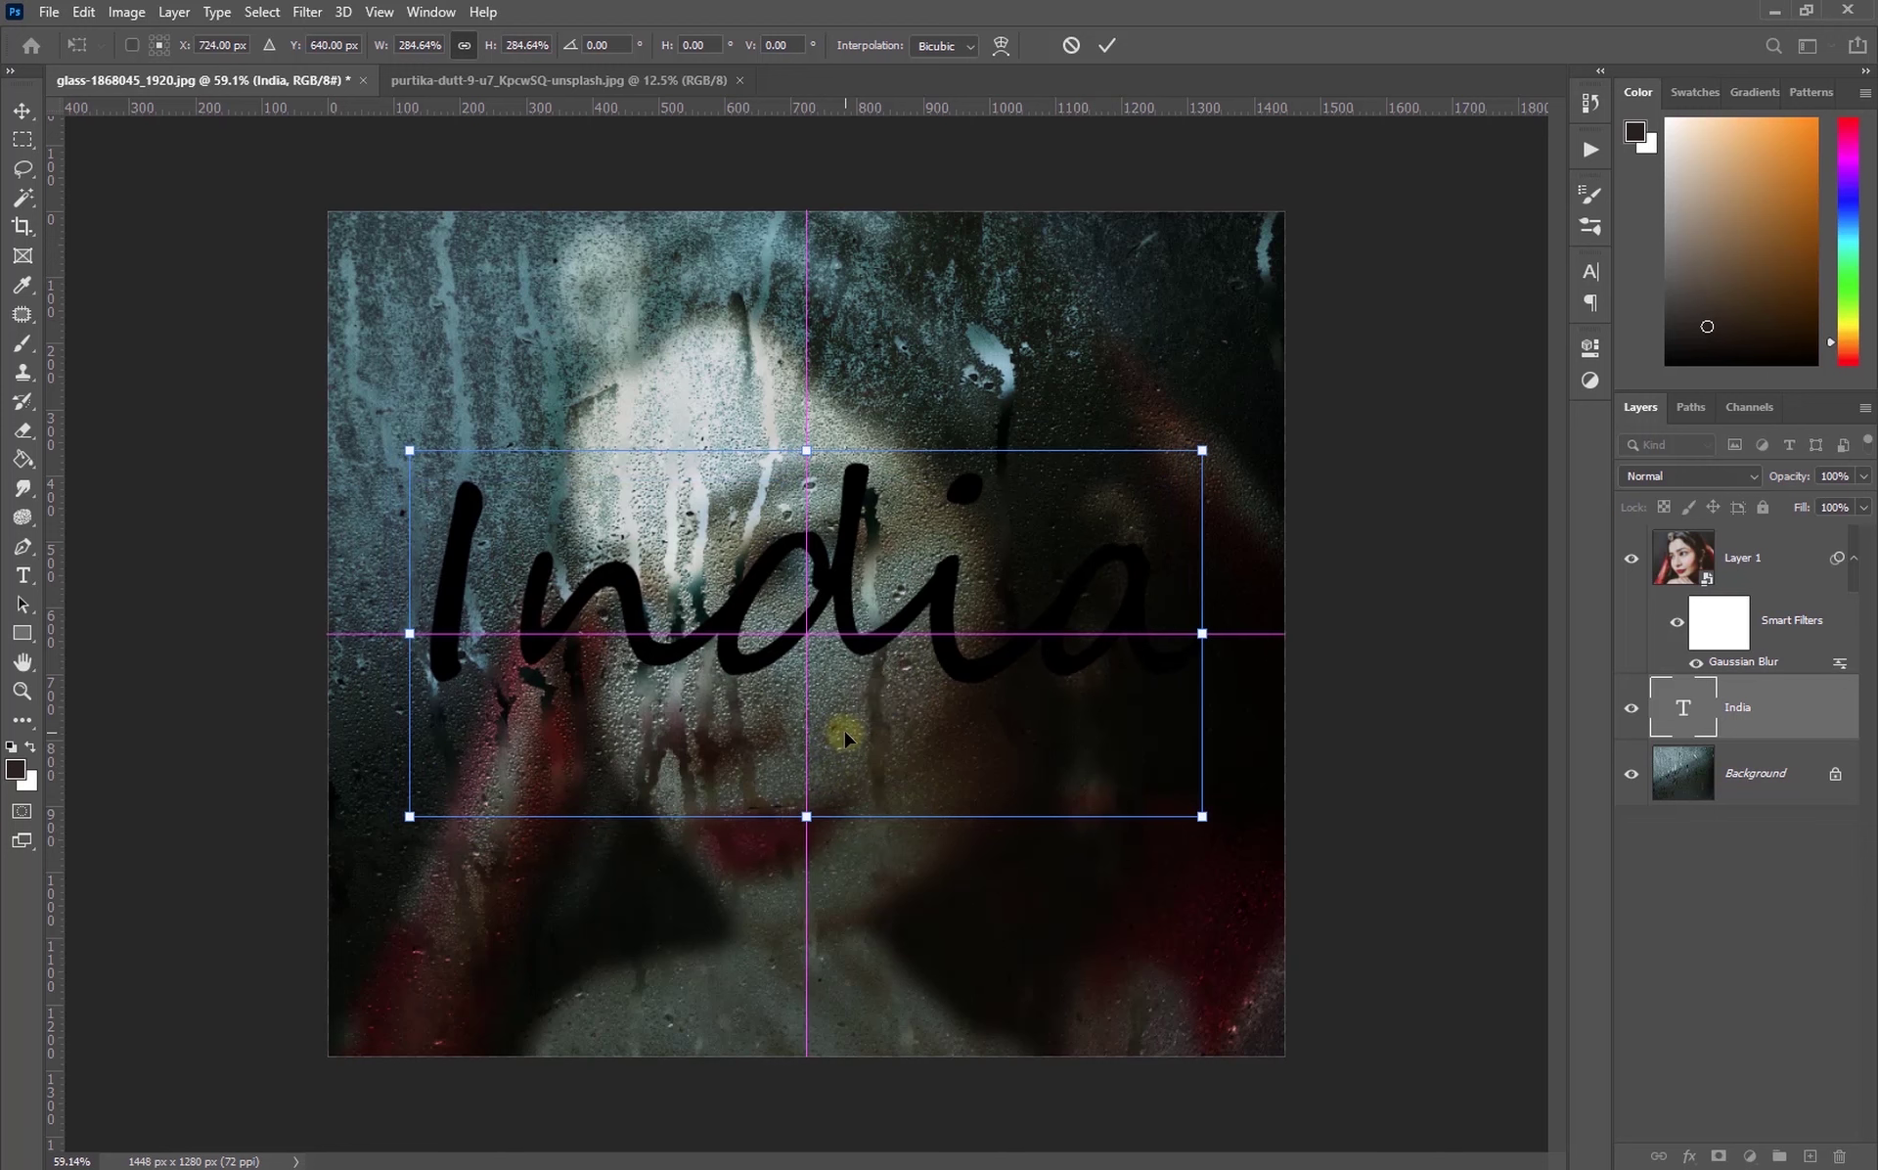
drag(802, 817, 817, 764)
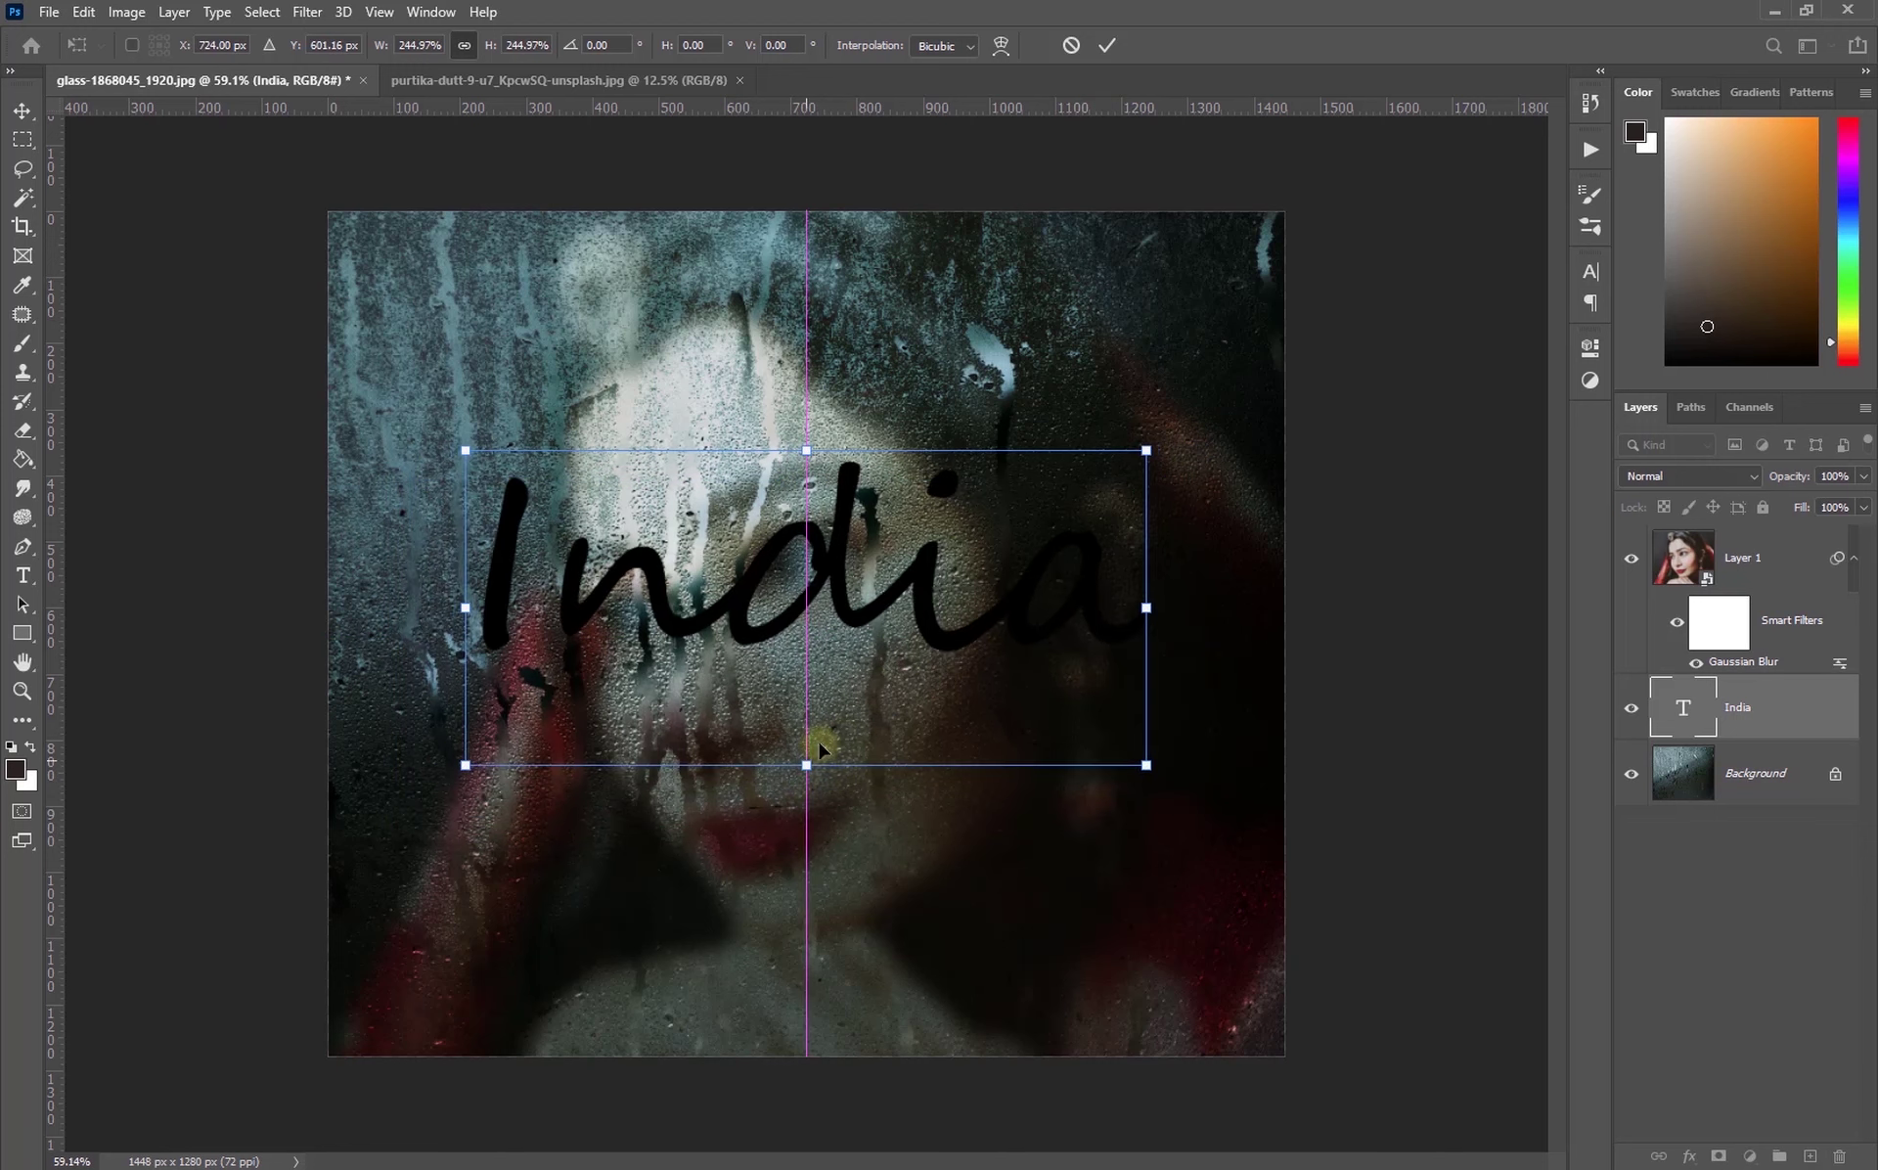
drag(839, 688, 842, 713)
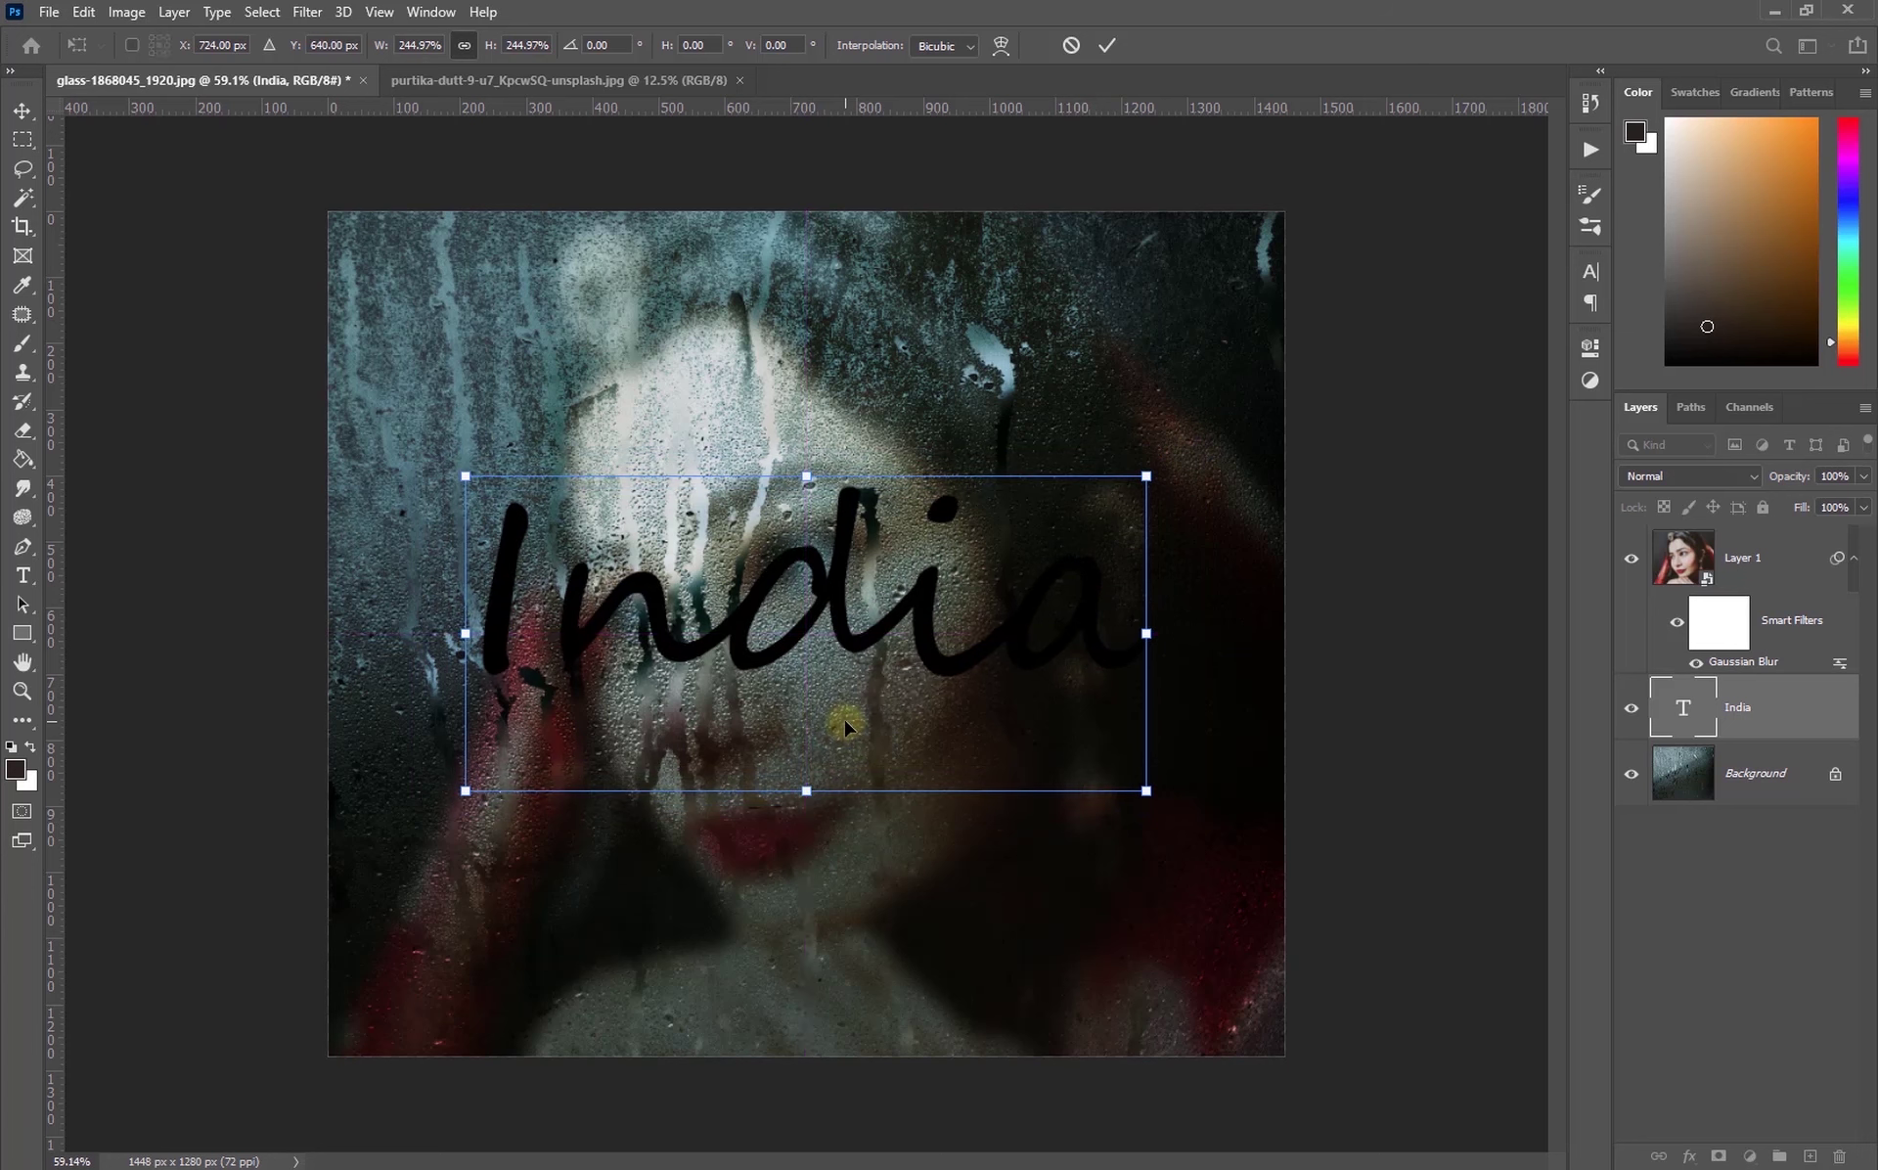
key(Return)
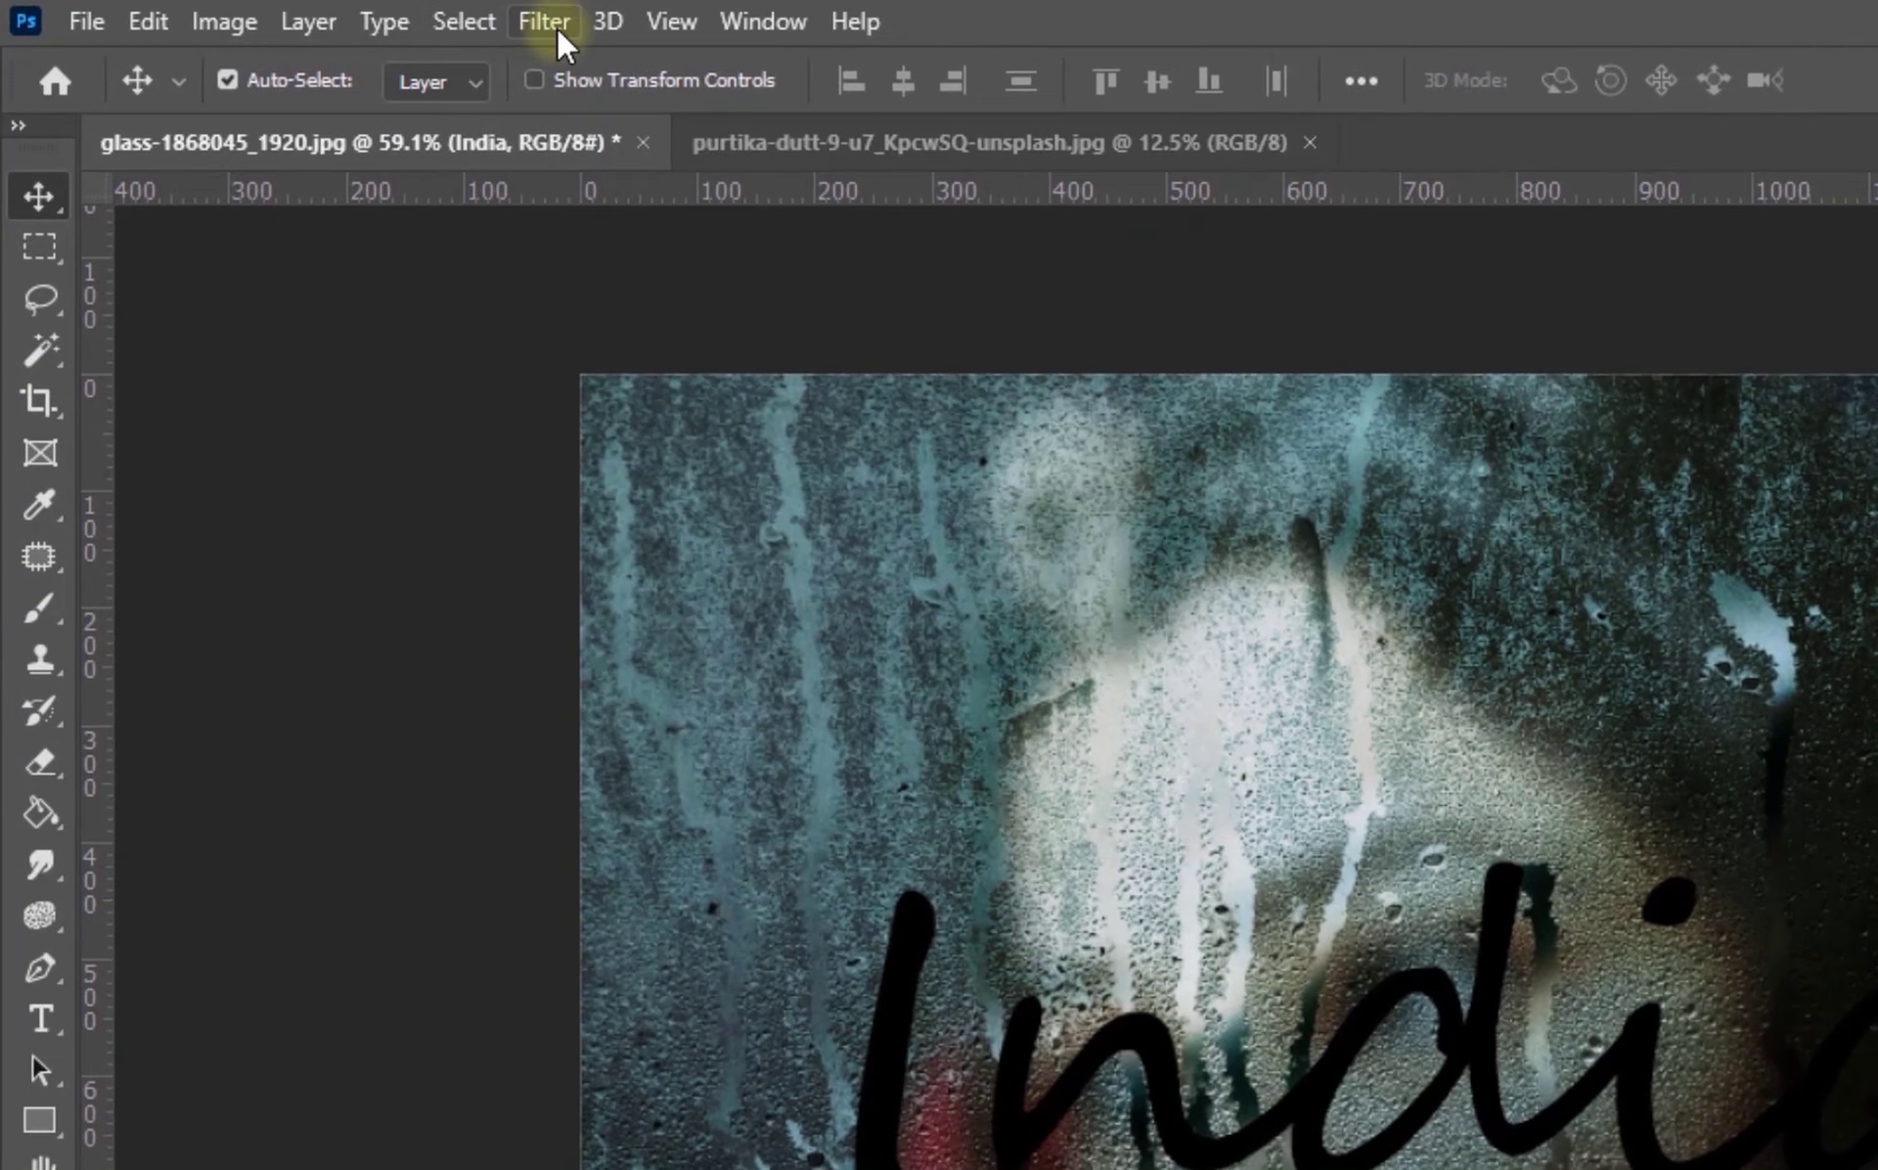
Liquify the India text as a smart object, pulling drips down from the letters.
click(556, 27)
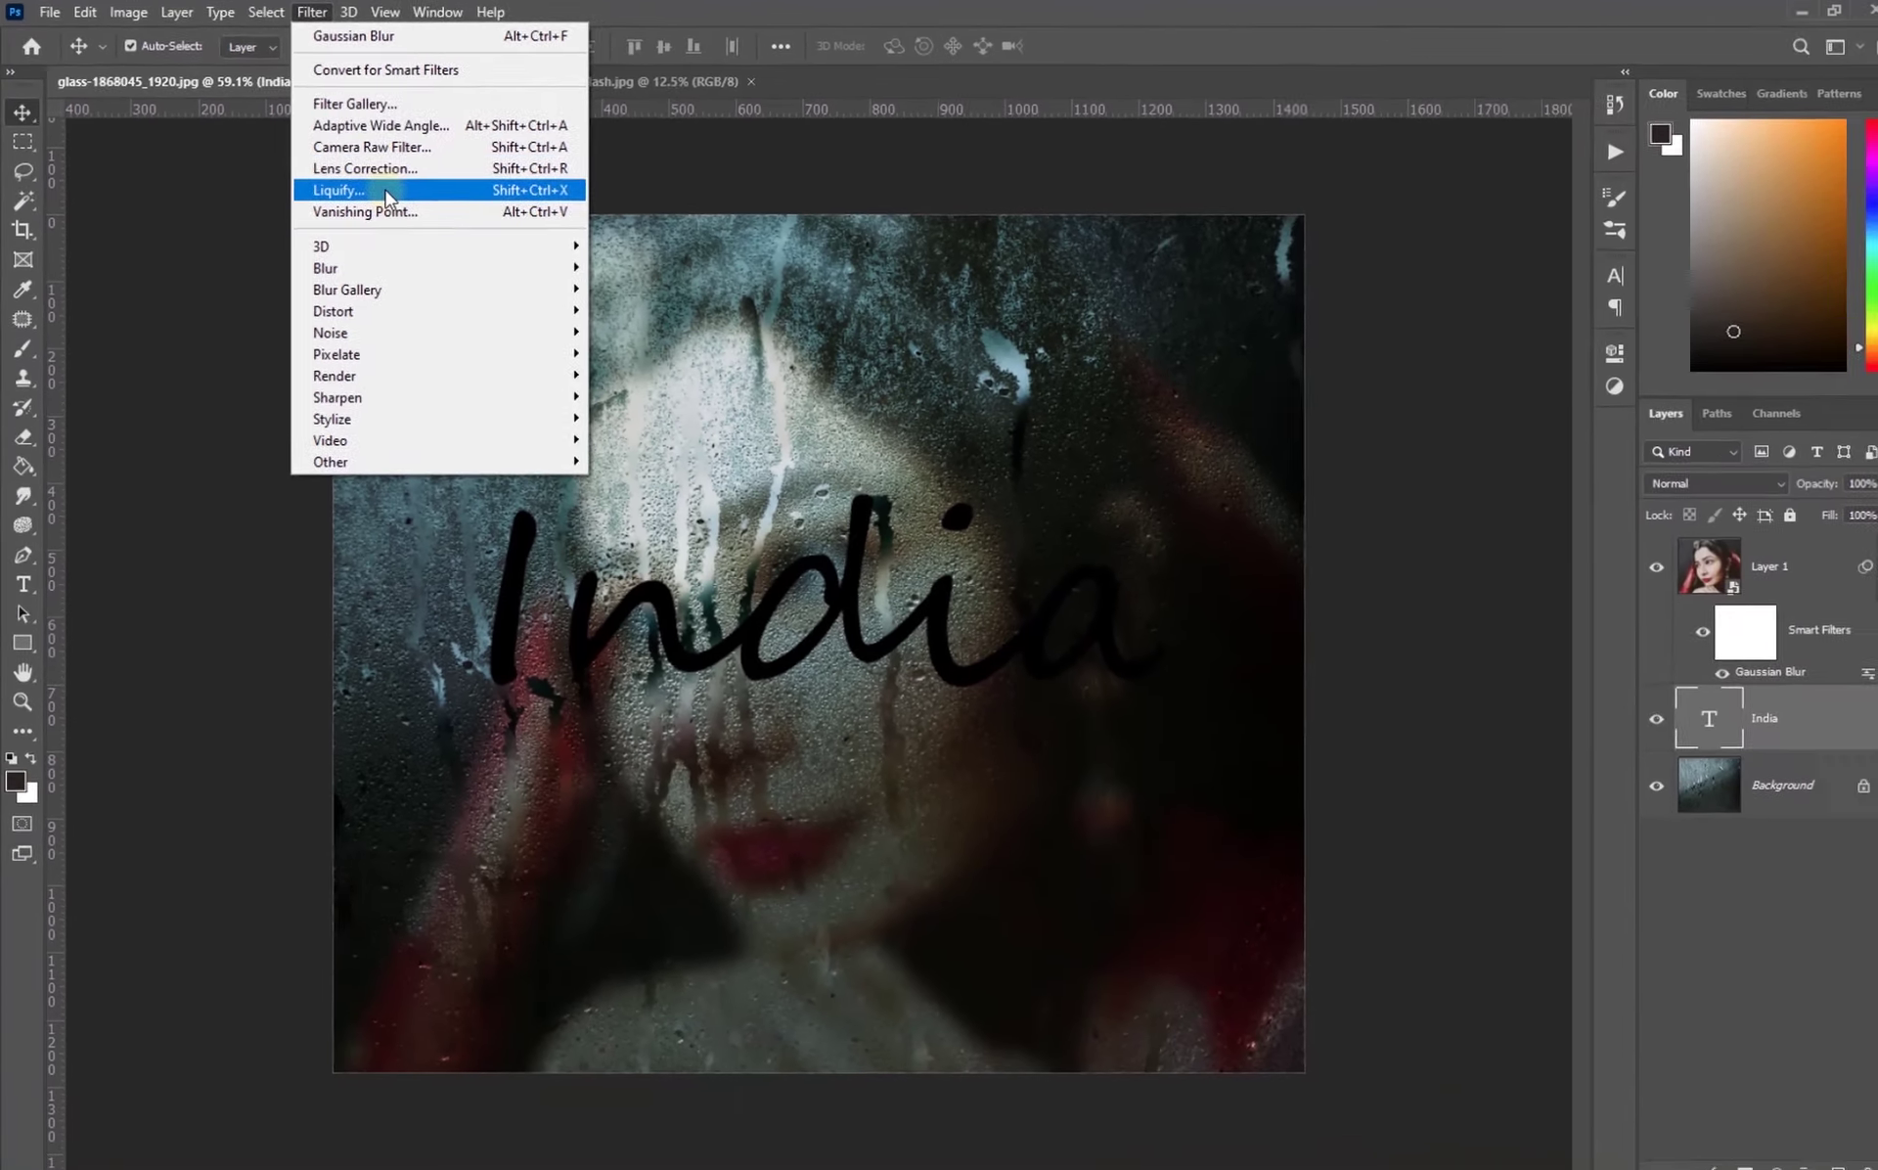
click(384, 188)
click(827, 433)
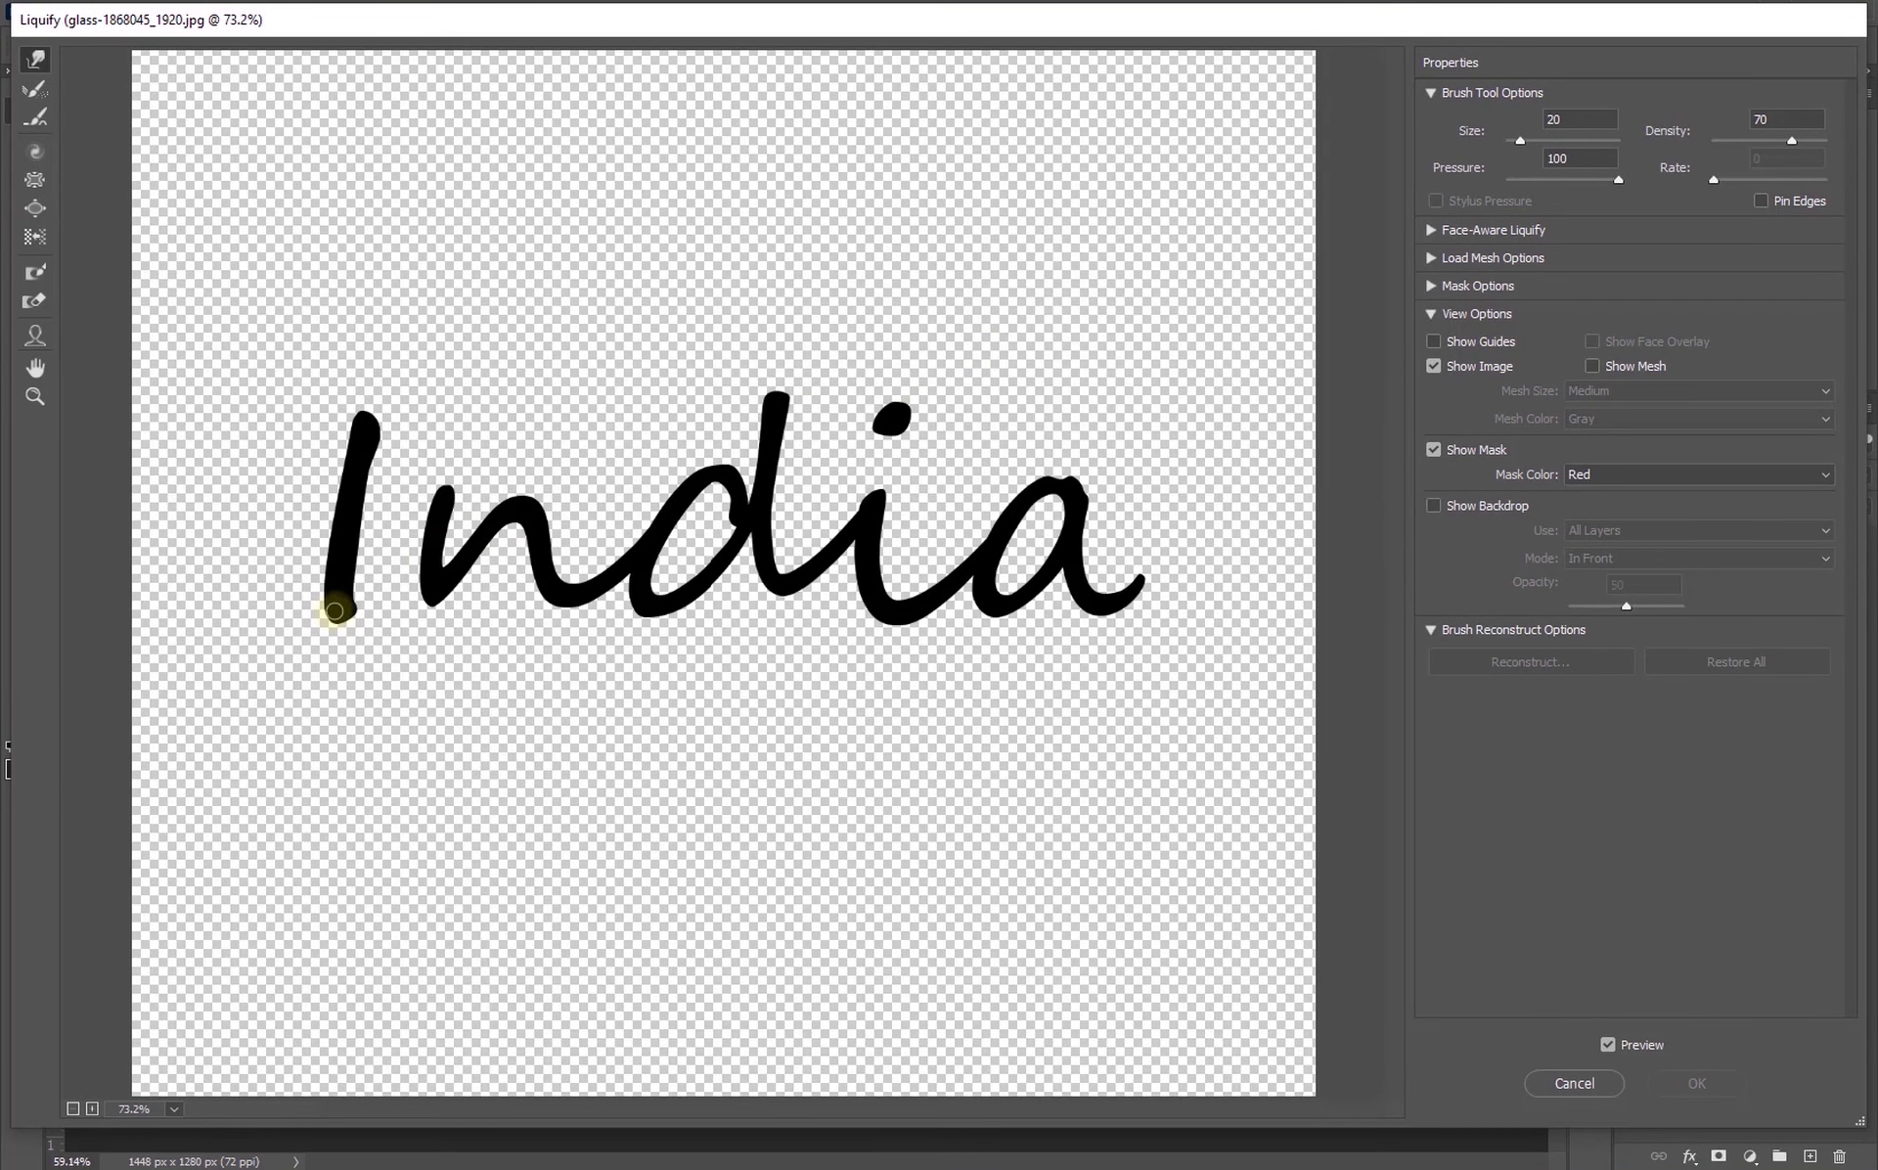
drag(332, 642, 328, 614)
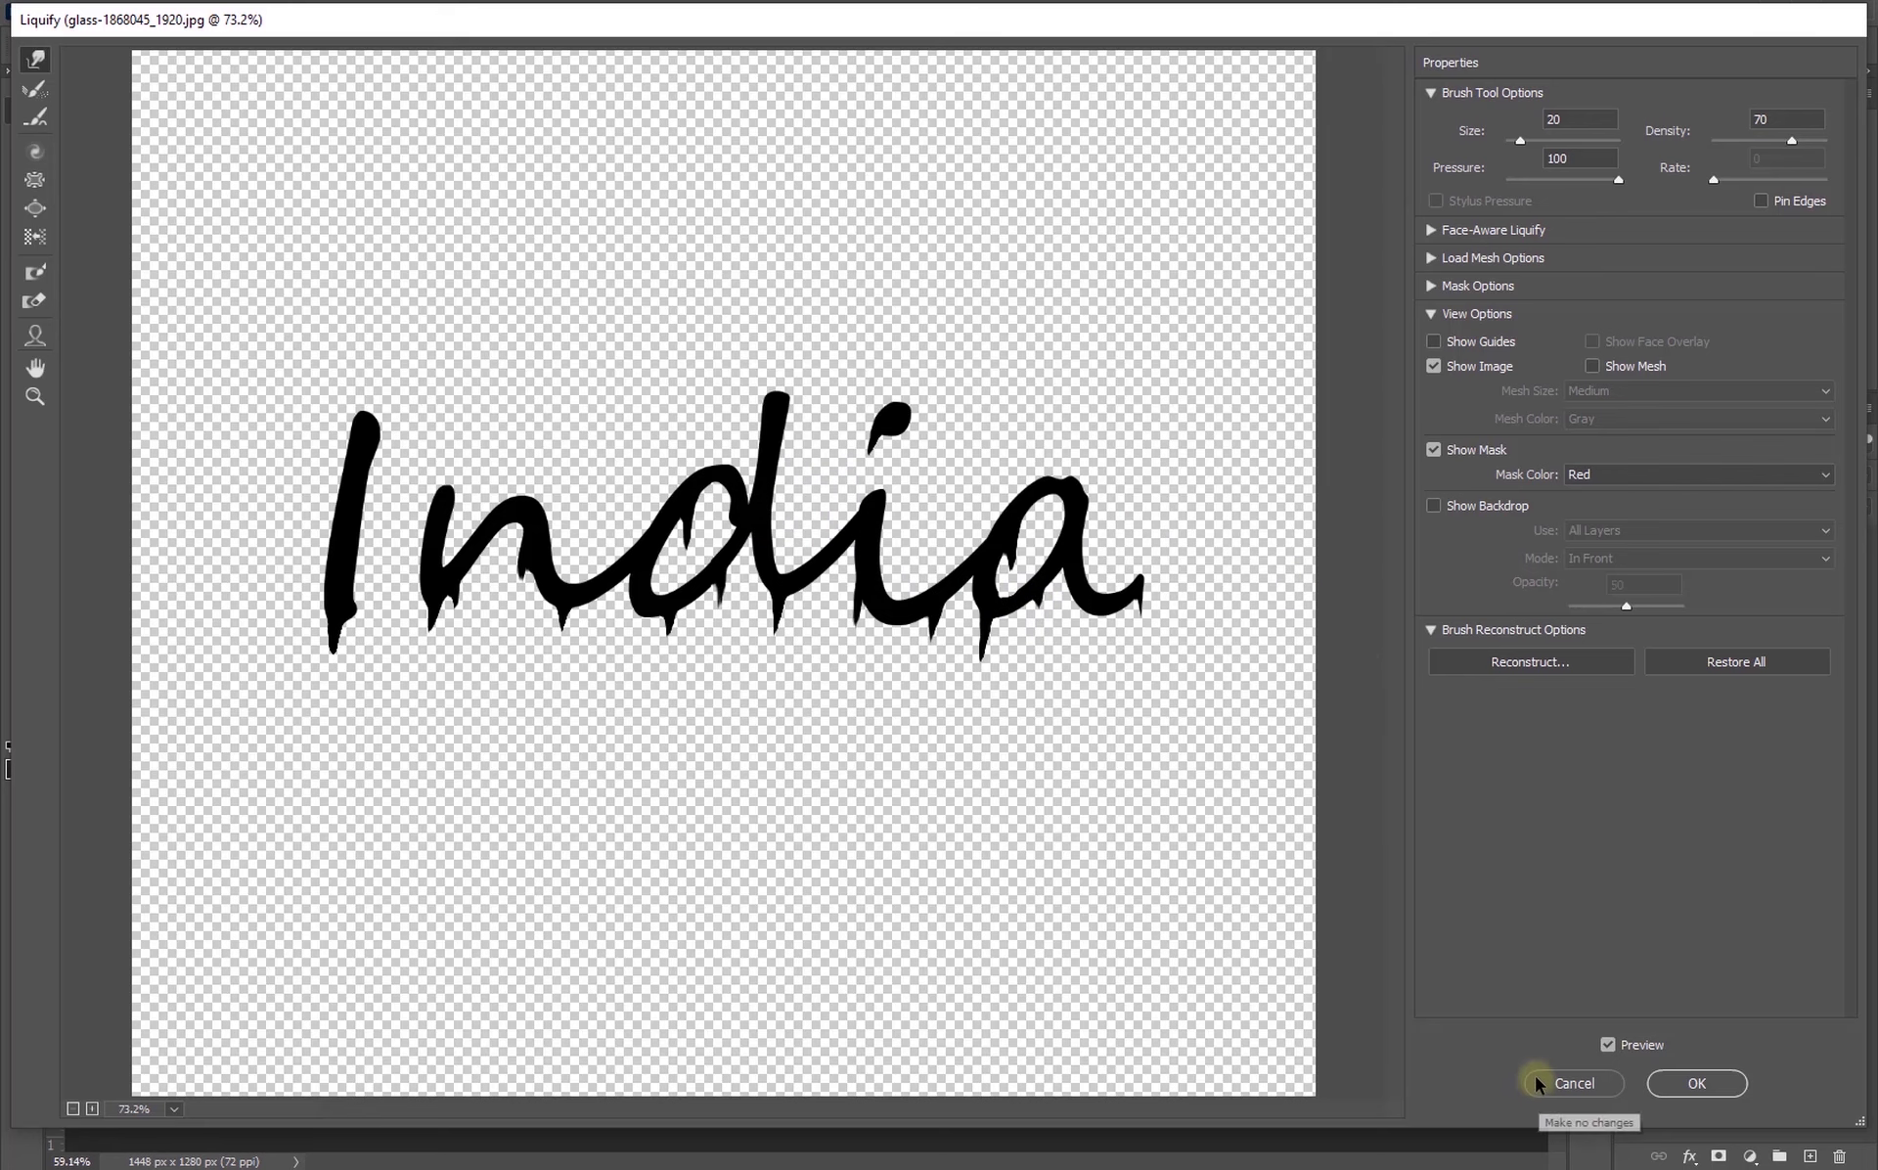
click(1697, 1081)
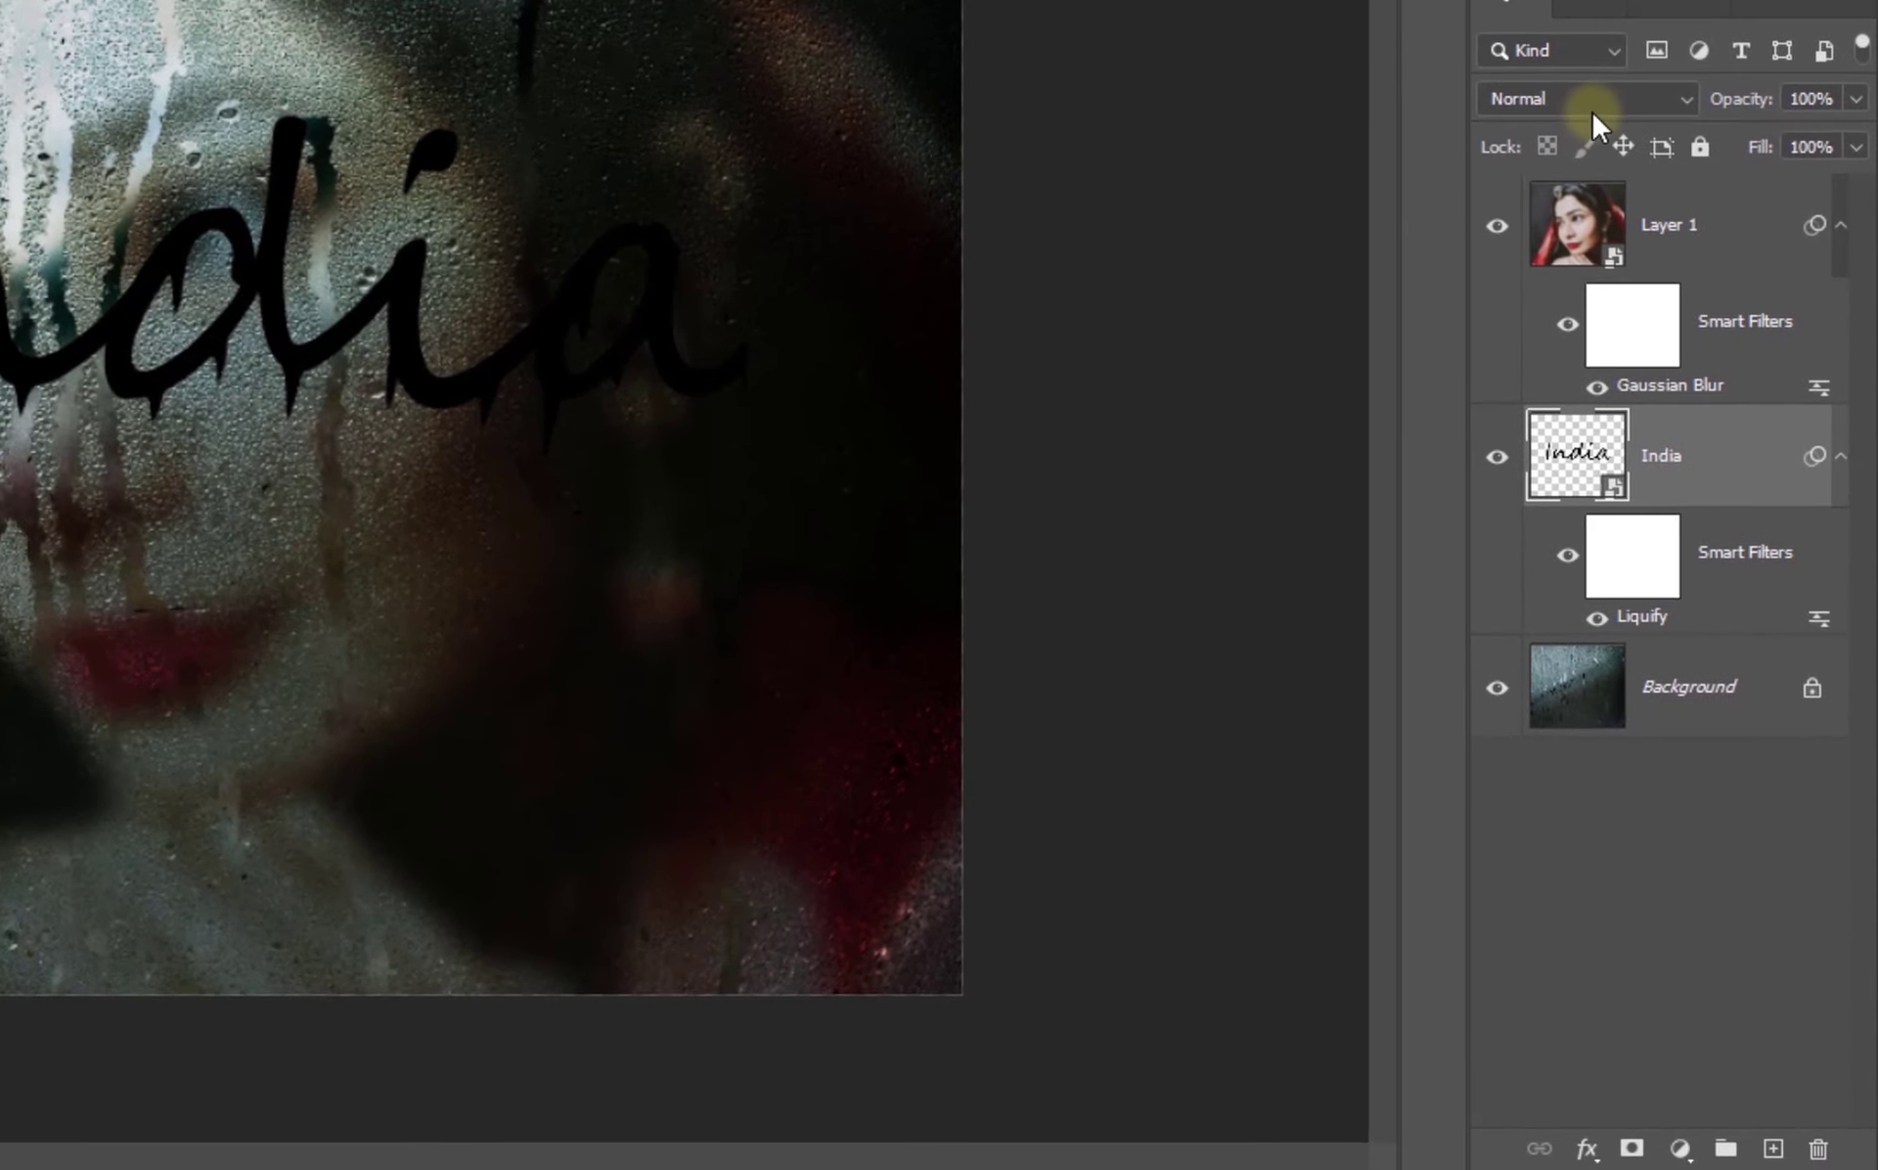
Set the India layer to Overlay blending and reselect the portrait Layer 1.
click(1686, 452)
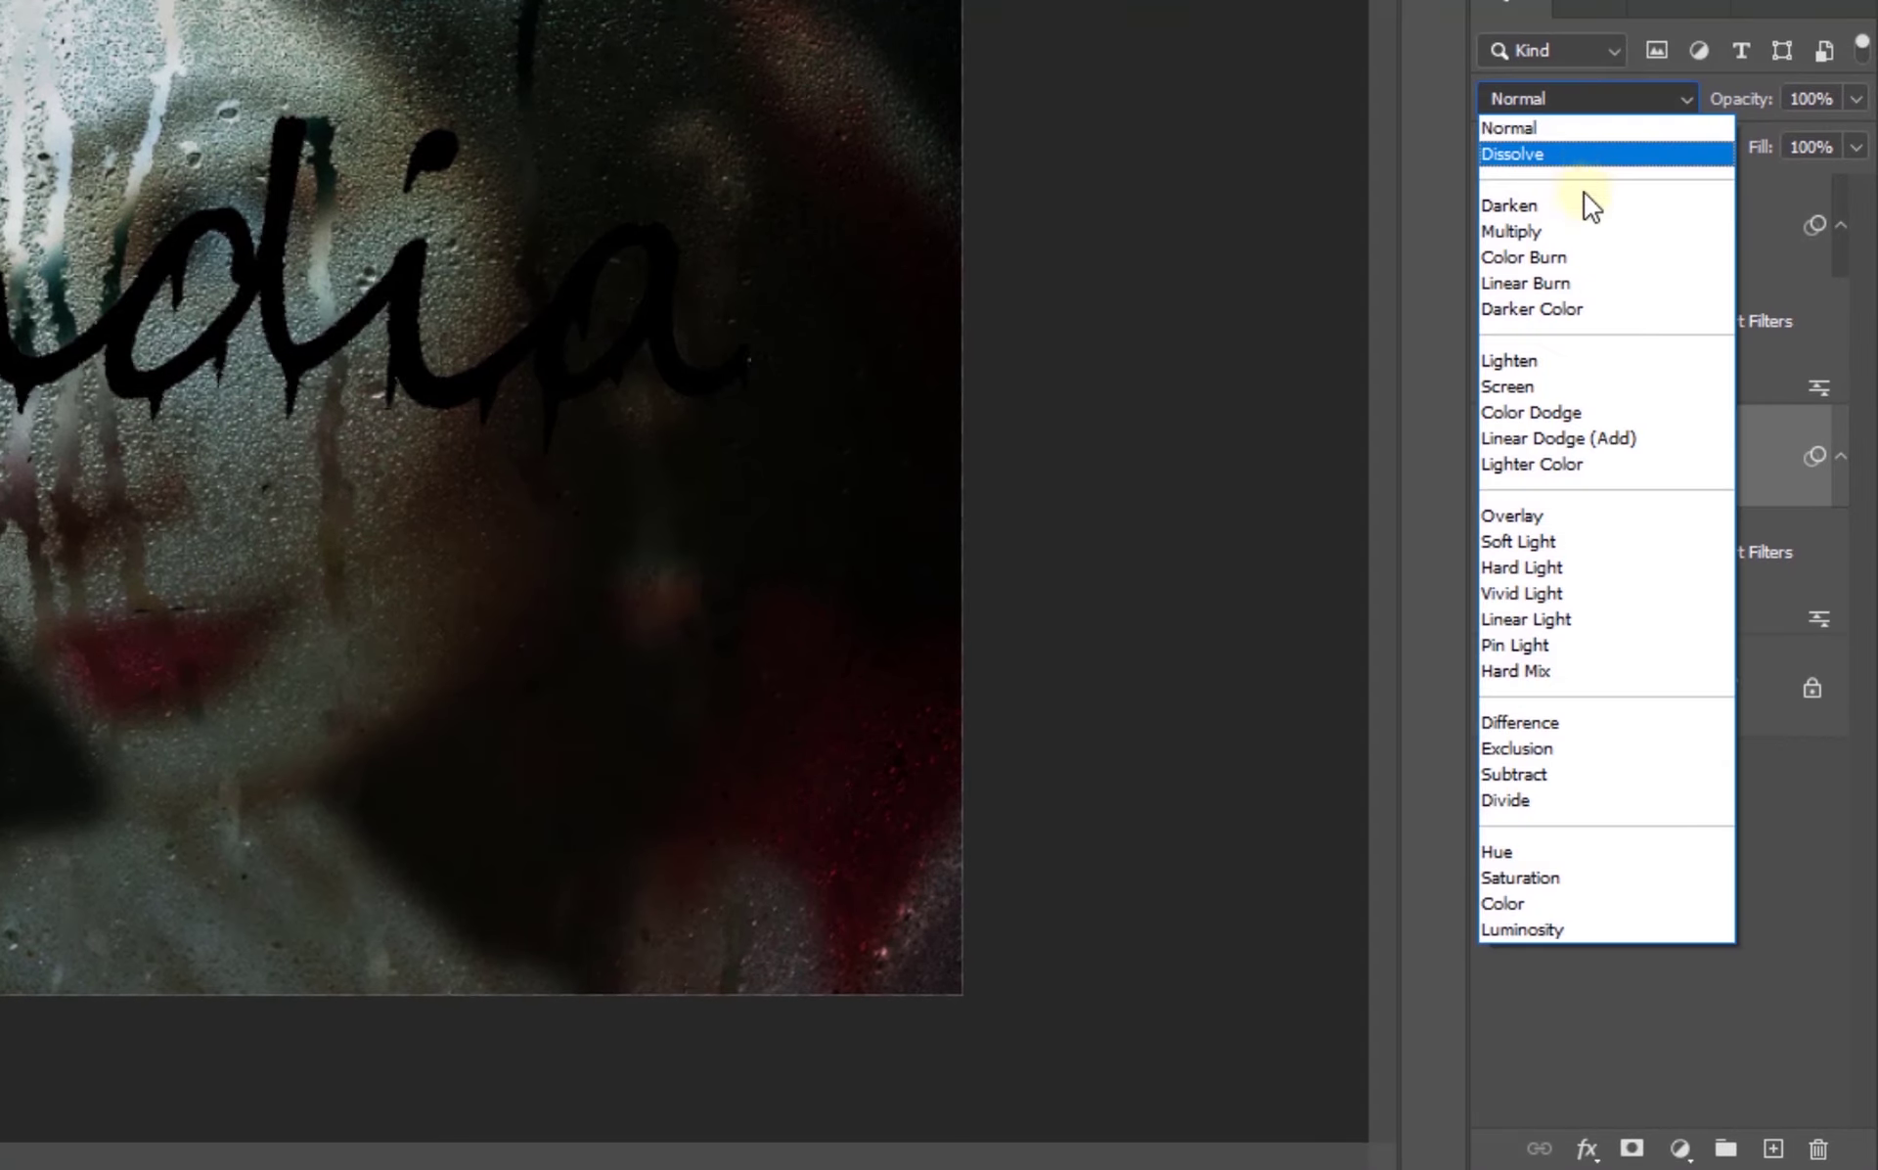
click(1540, 513)
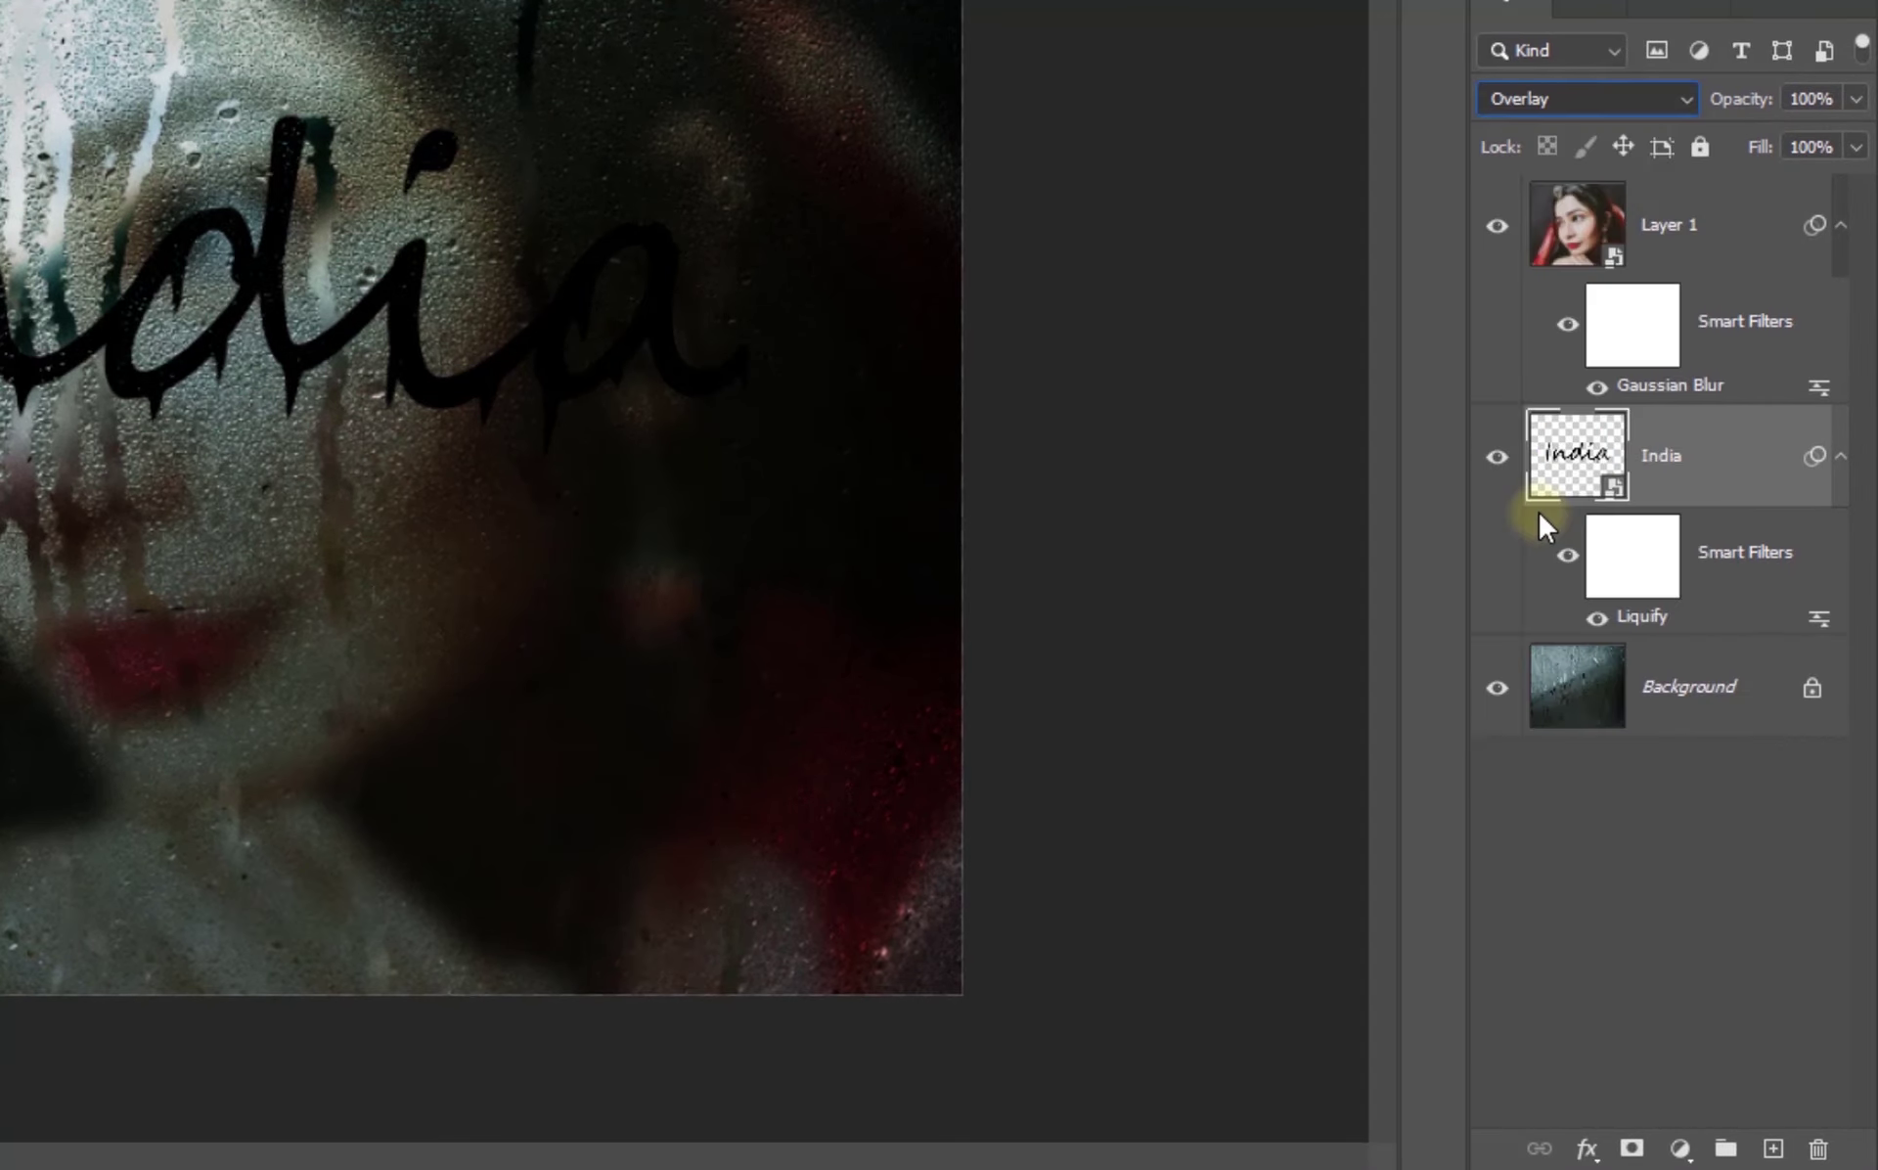
click(1729, 227)
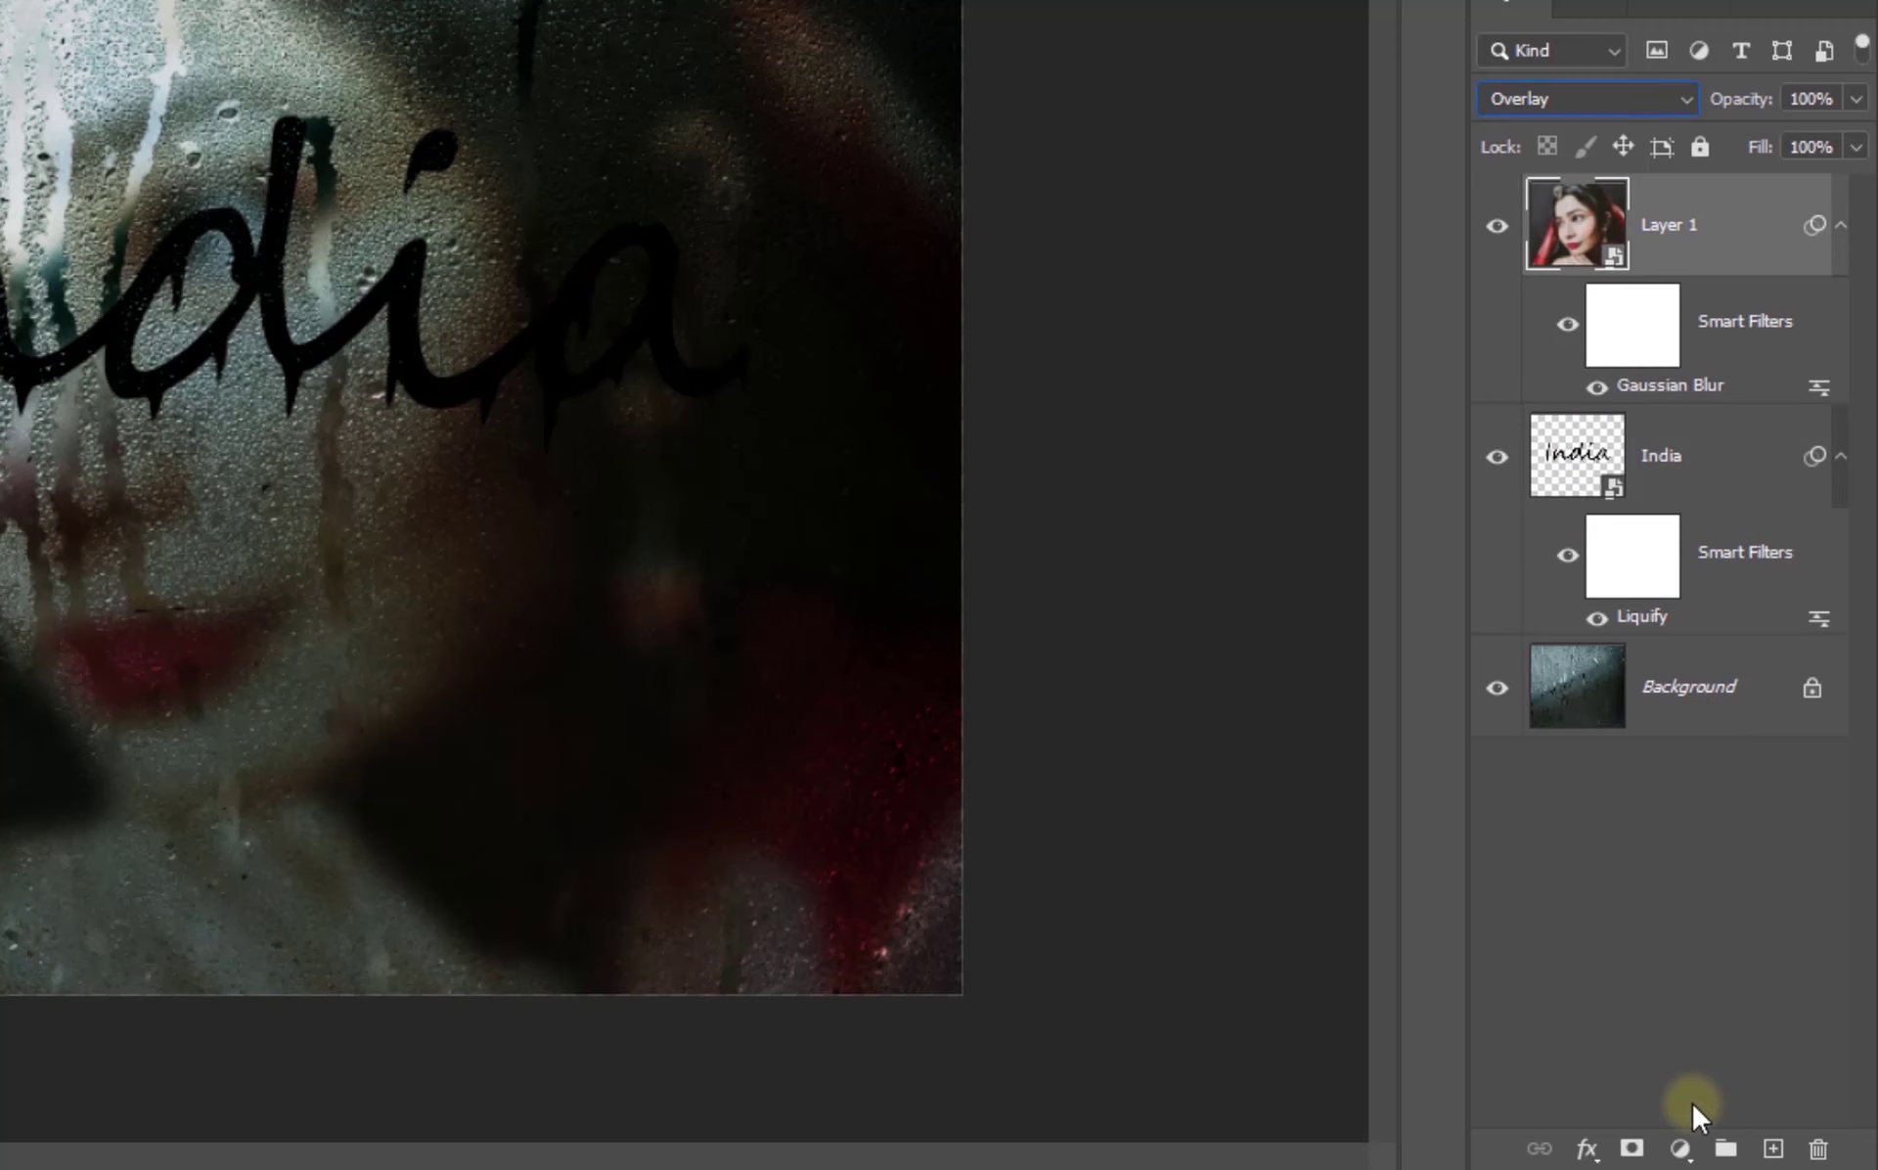
click(1677, 1149)
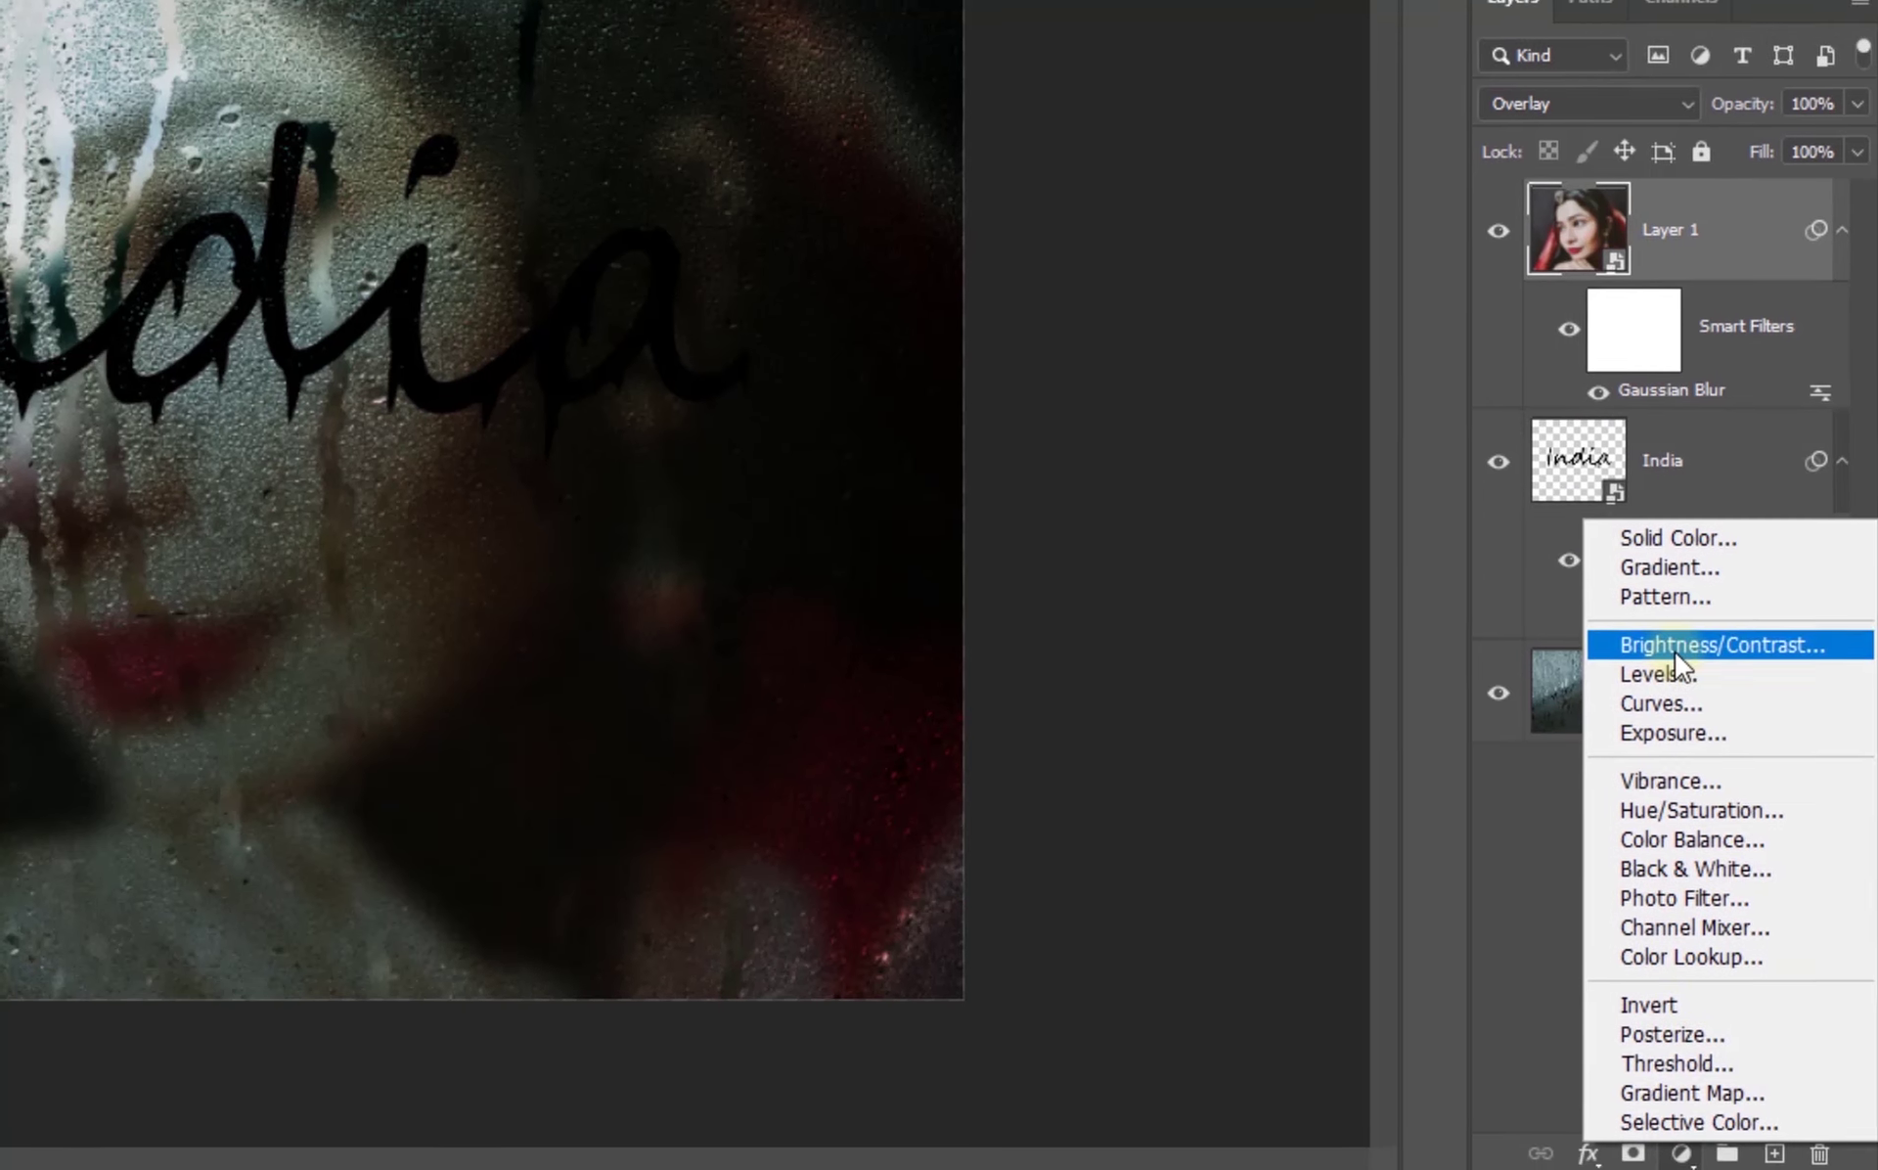
Add a Brightness/Contrast layer auto-set to brightness 69 and contrast -5.
click(1675, 649)
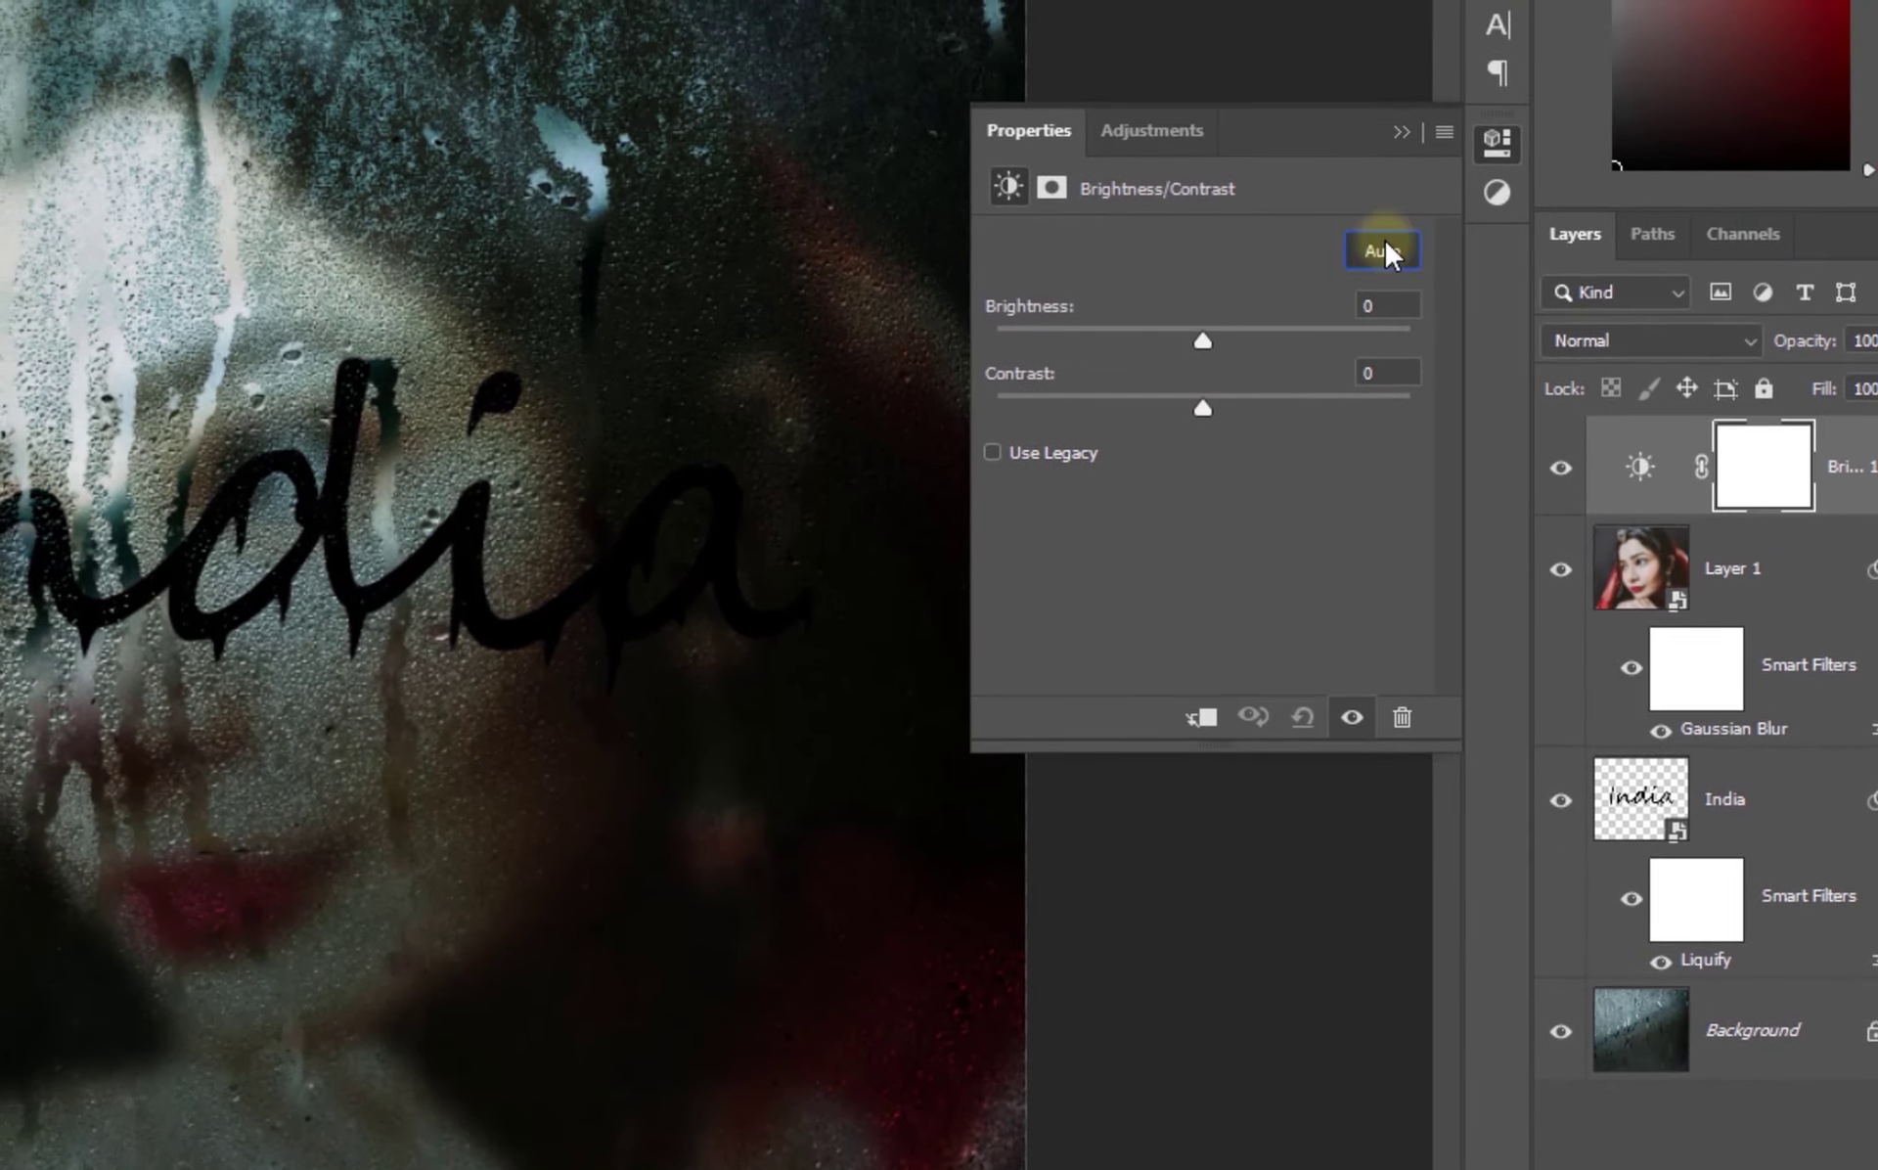
click(1385, 245)
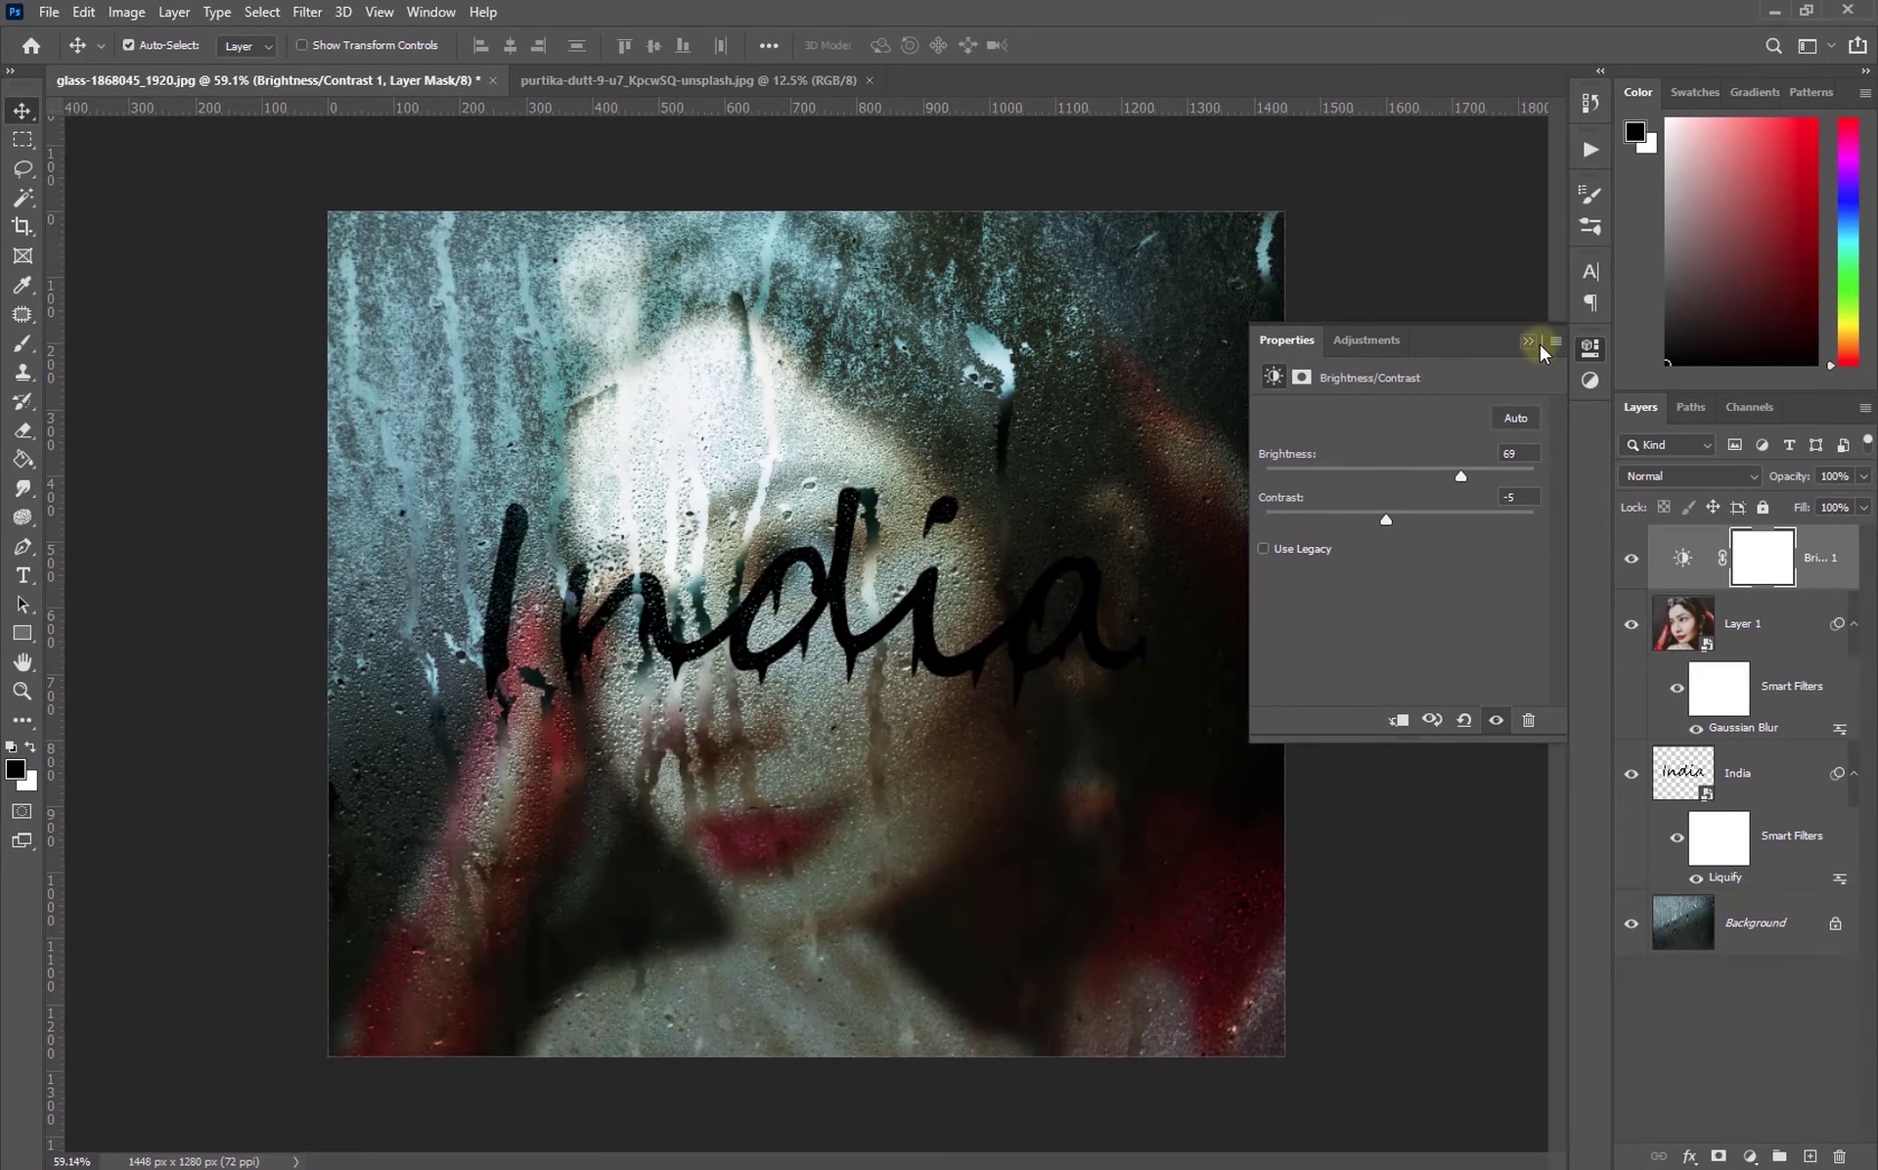
click(1528, 342)
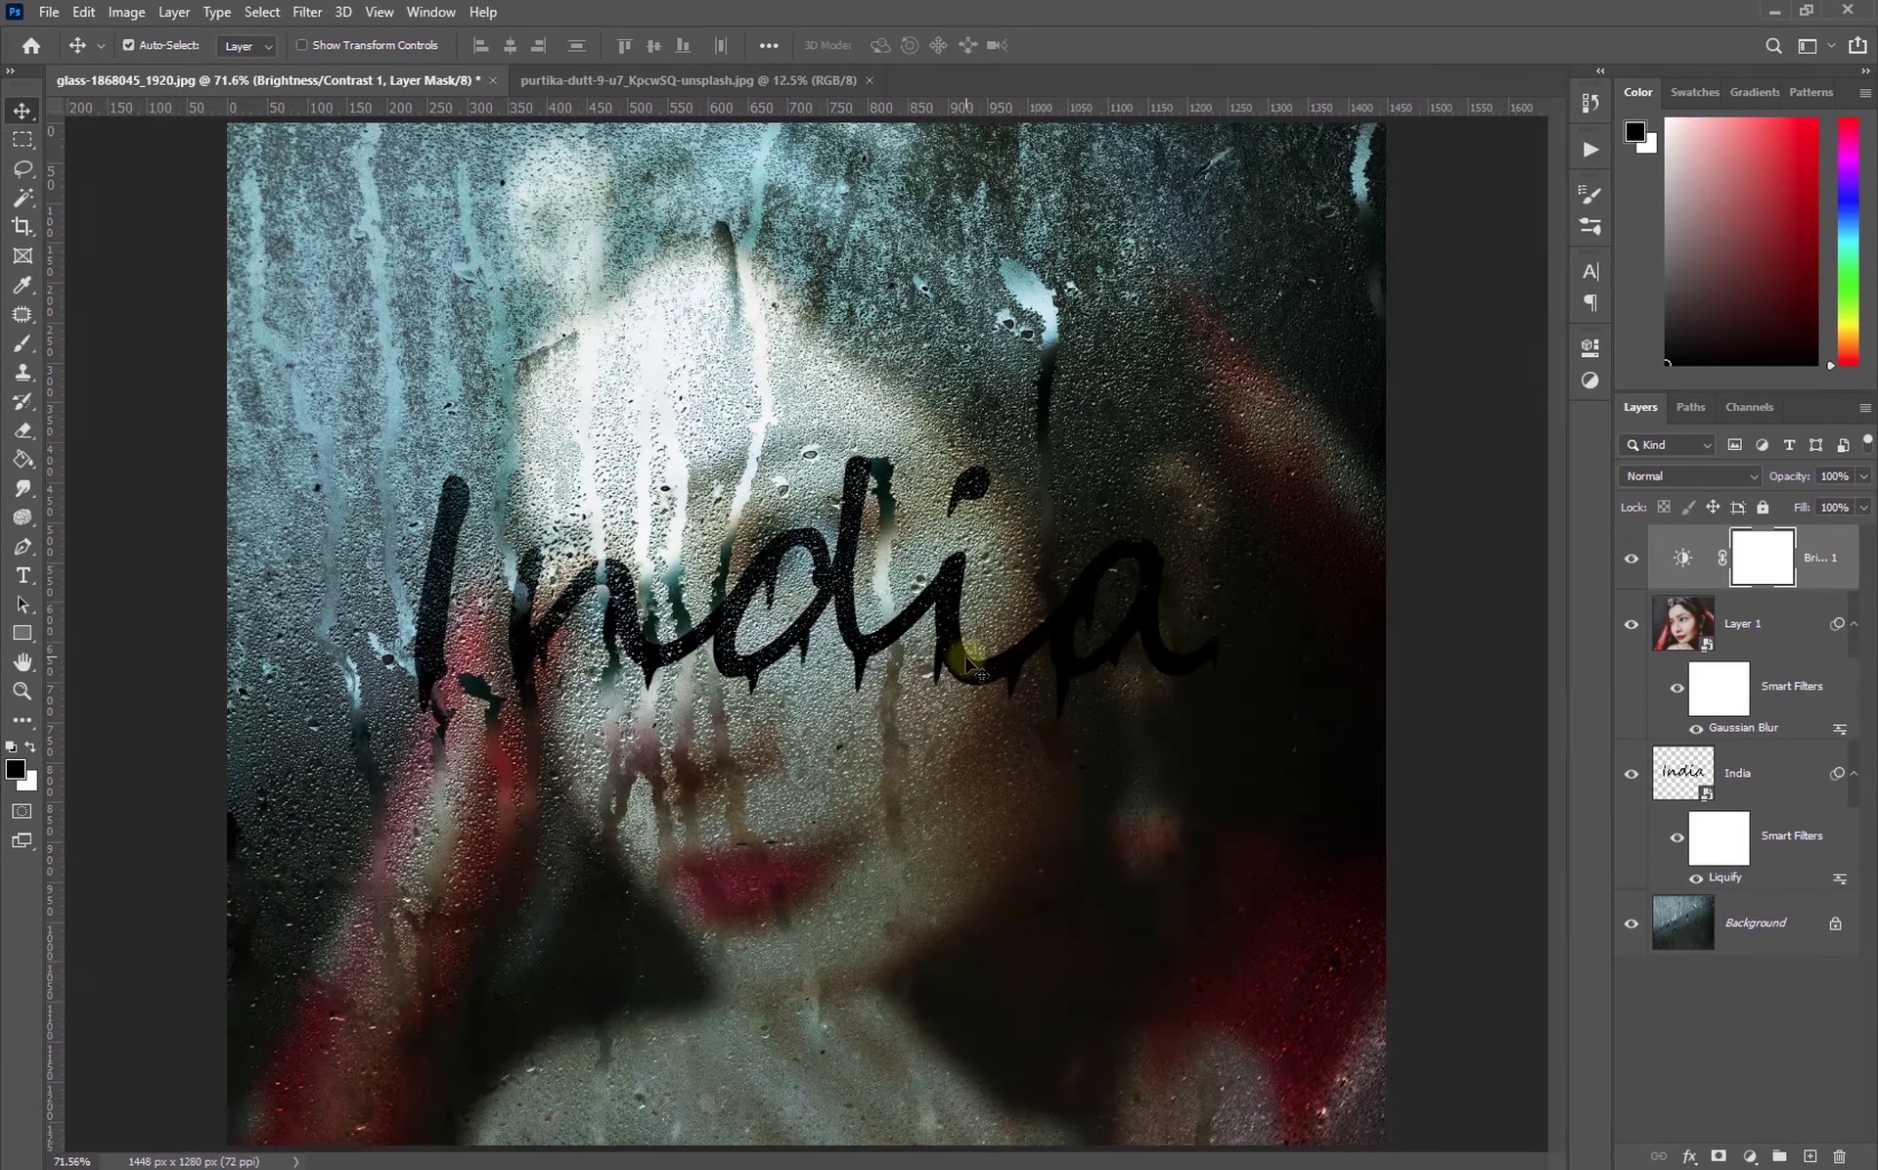
scroll(939, 655, up, 3)
scroll(871, 704, down, 1)
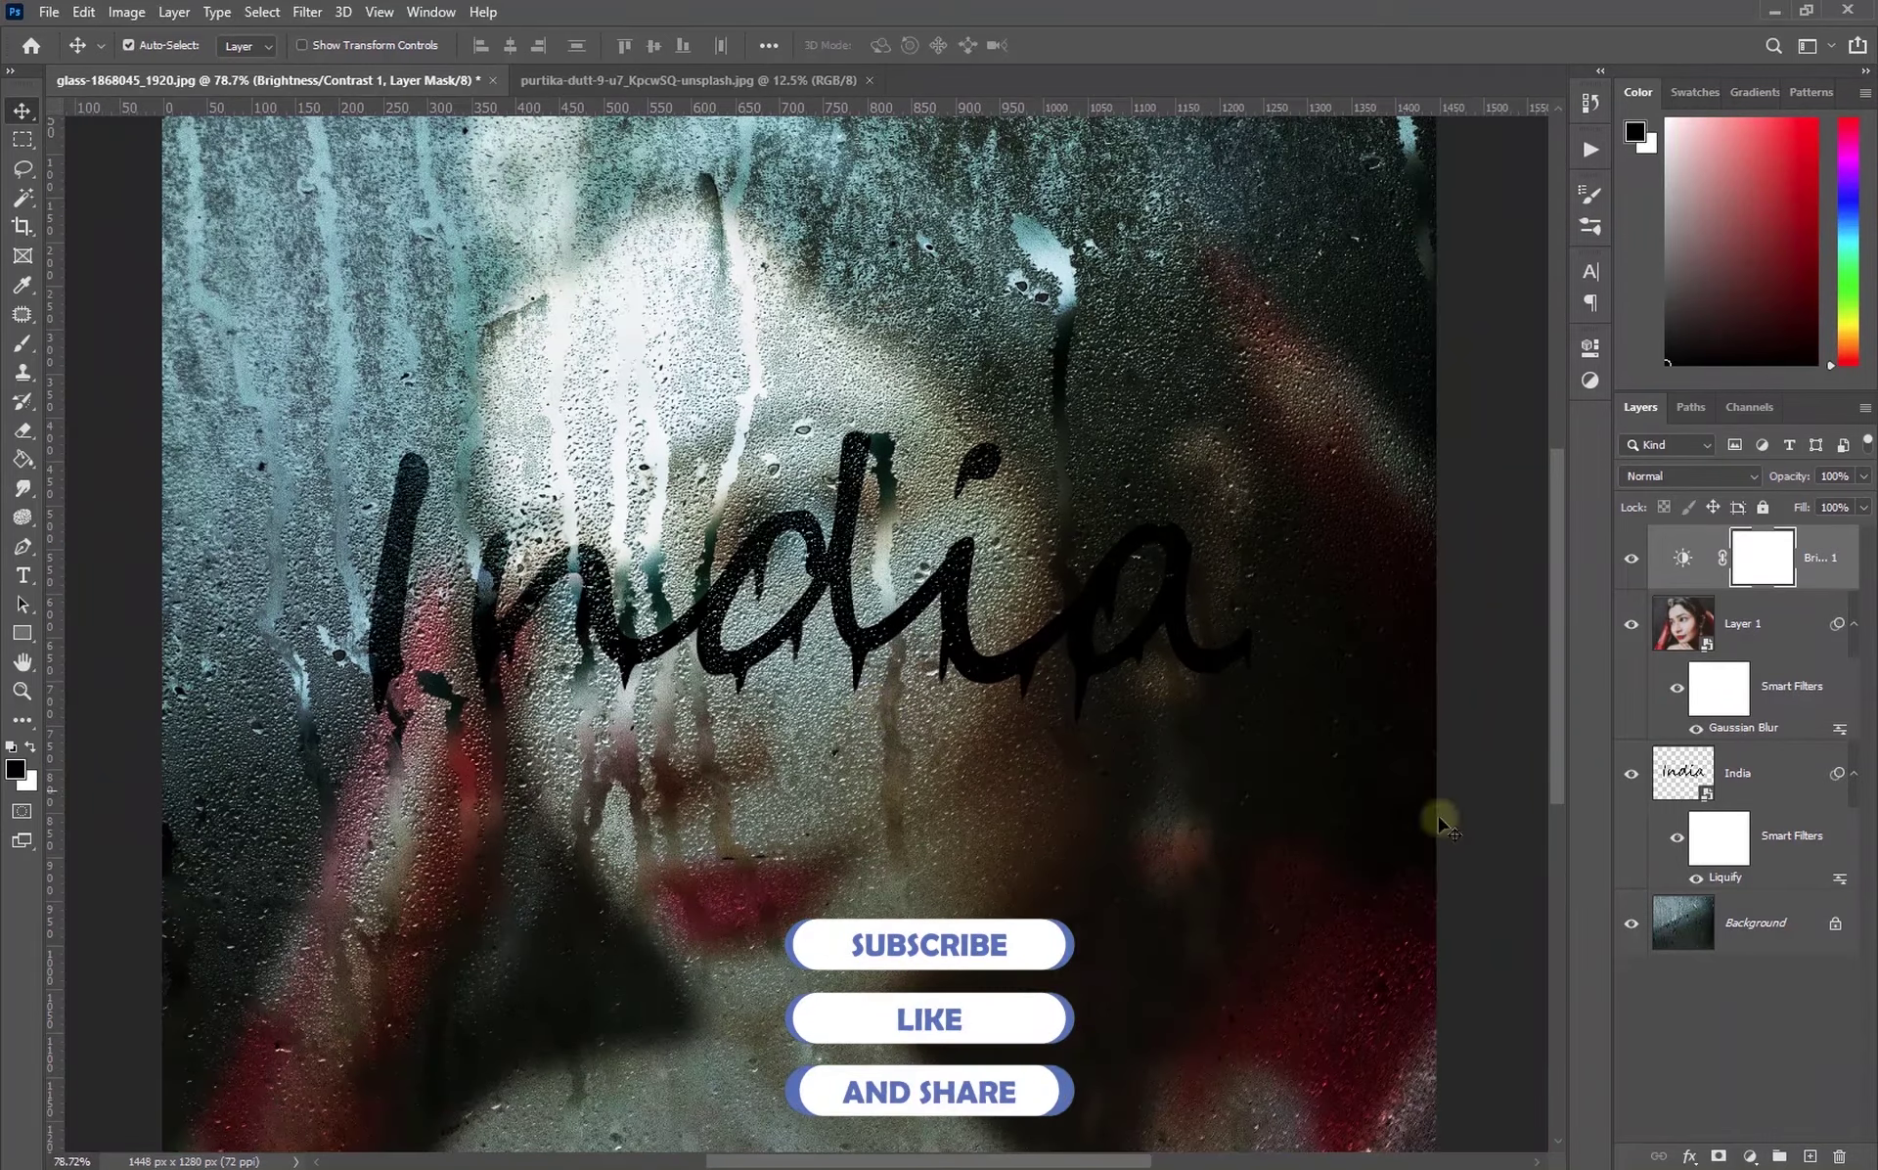
alt+click(1630, 922)
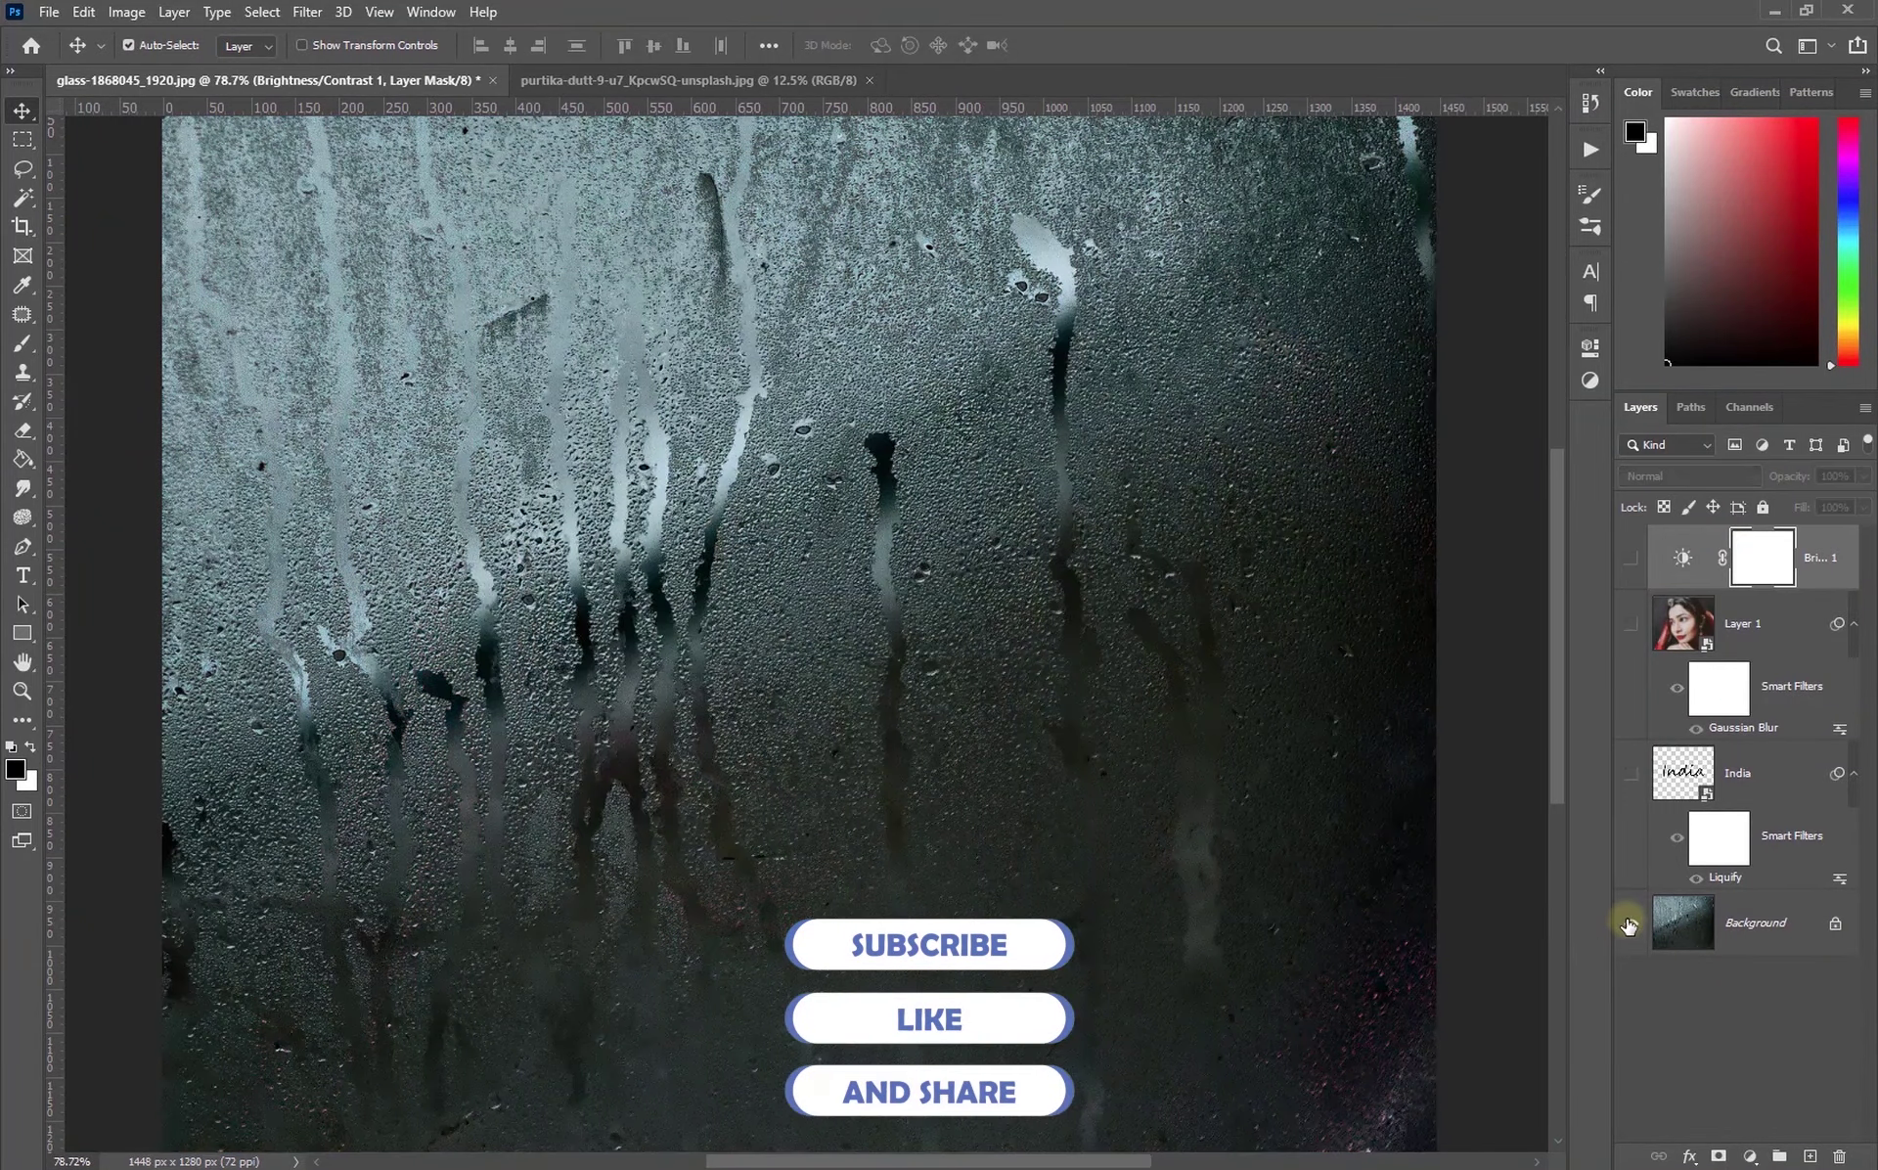
alt+click(1630, 922)
scroll(1155, 794, down, 1)
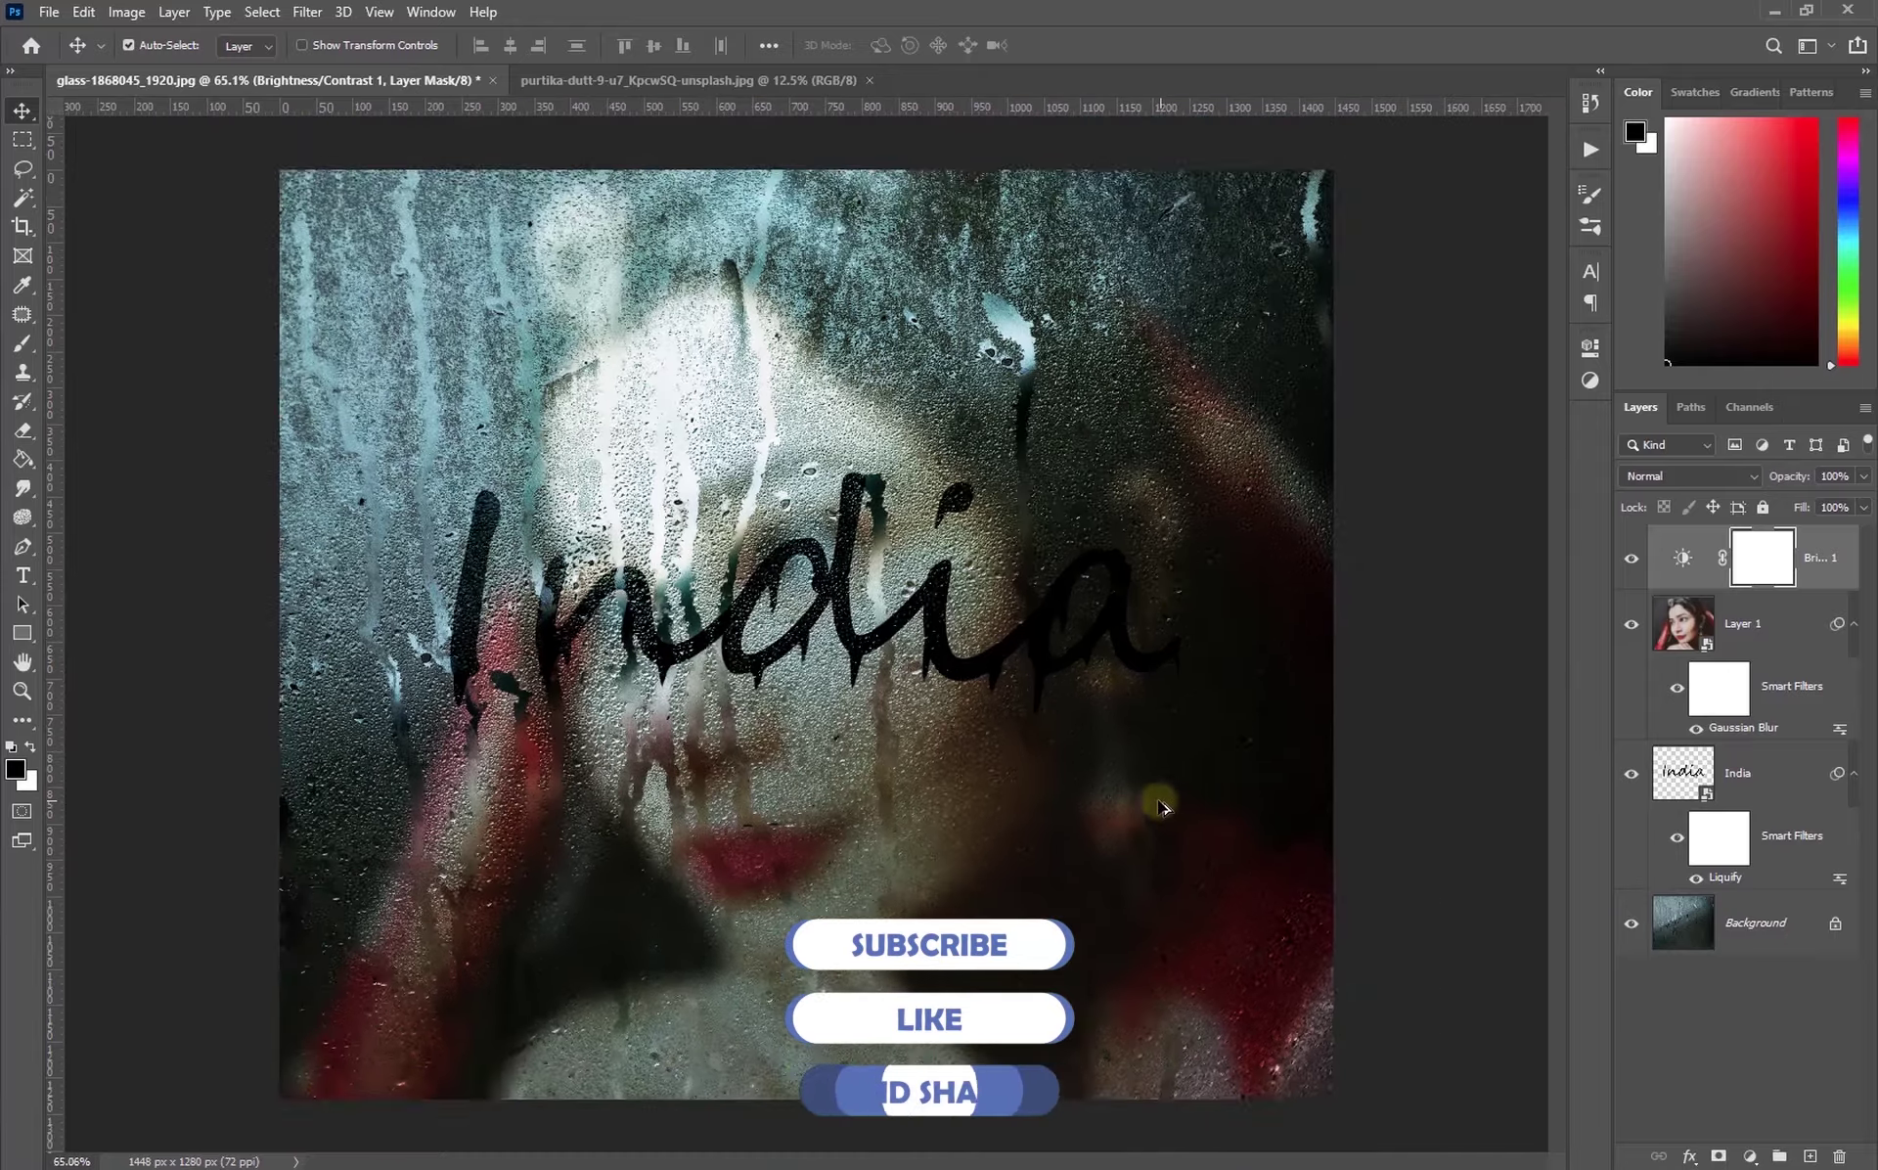